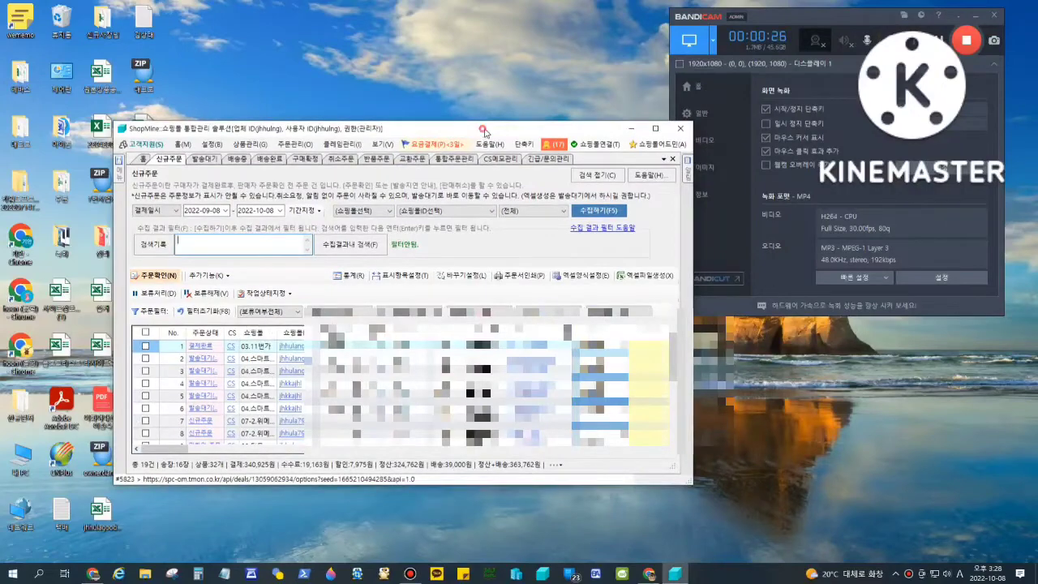
Step: Select all new orders and set up a multi-form Excel export with the 나만의양식 and 오너클랜기본양식 forms
drag(484, 129, 546, 136)
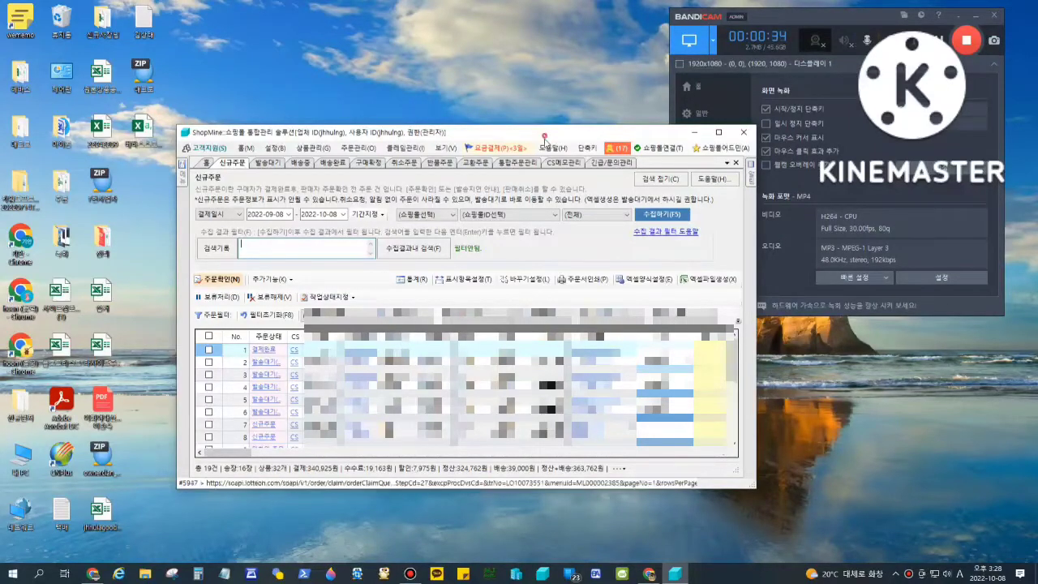
drag(545, 138, 545, 150)
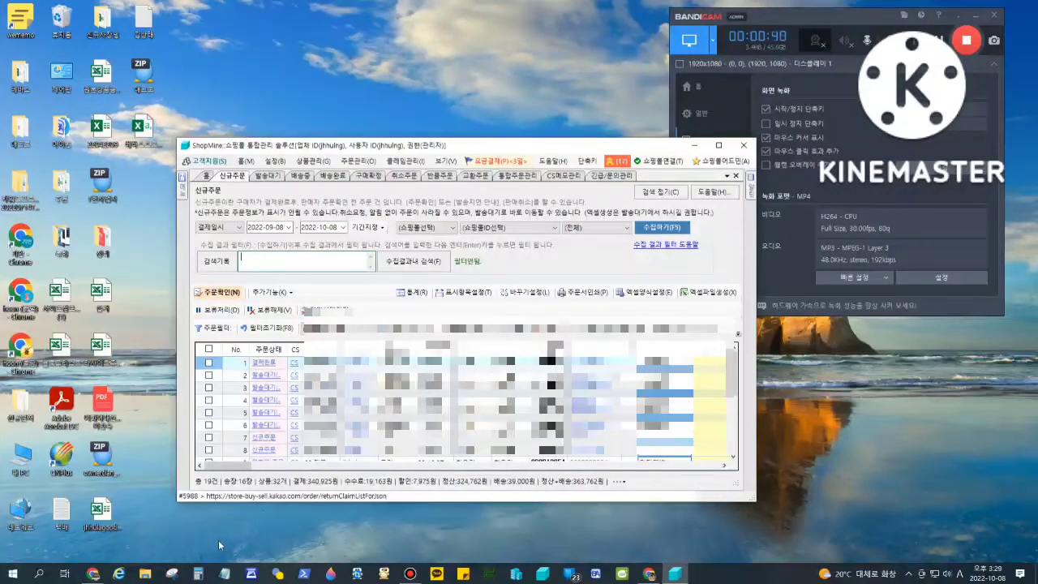
click(210, 350)
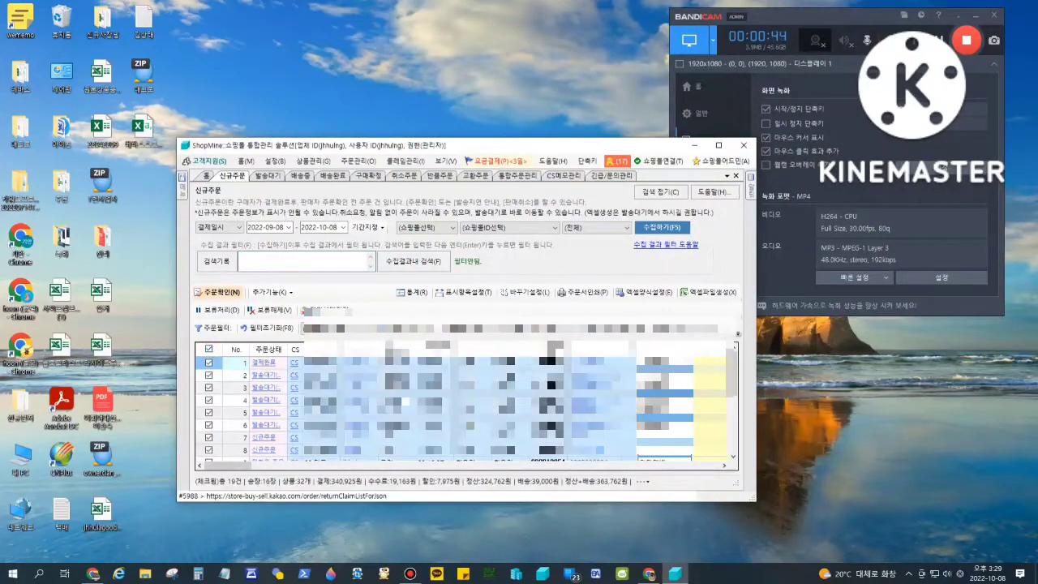
click(708, 293)
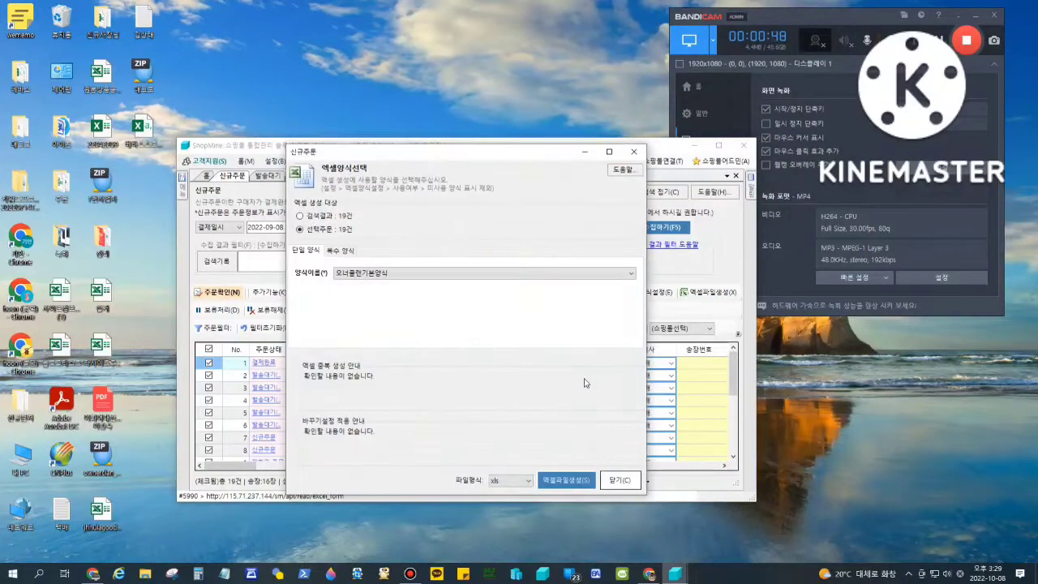
click(340, 251)
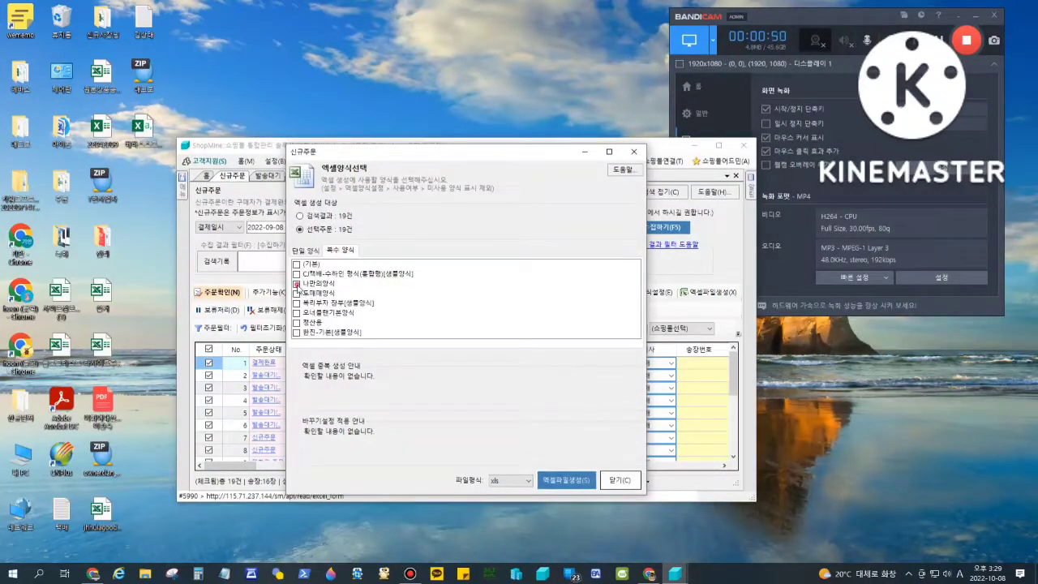
click(297, 313)
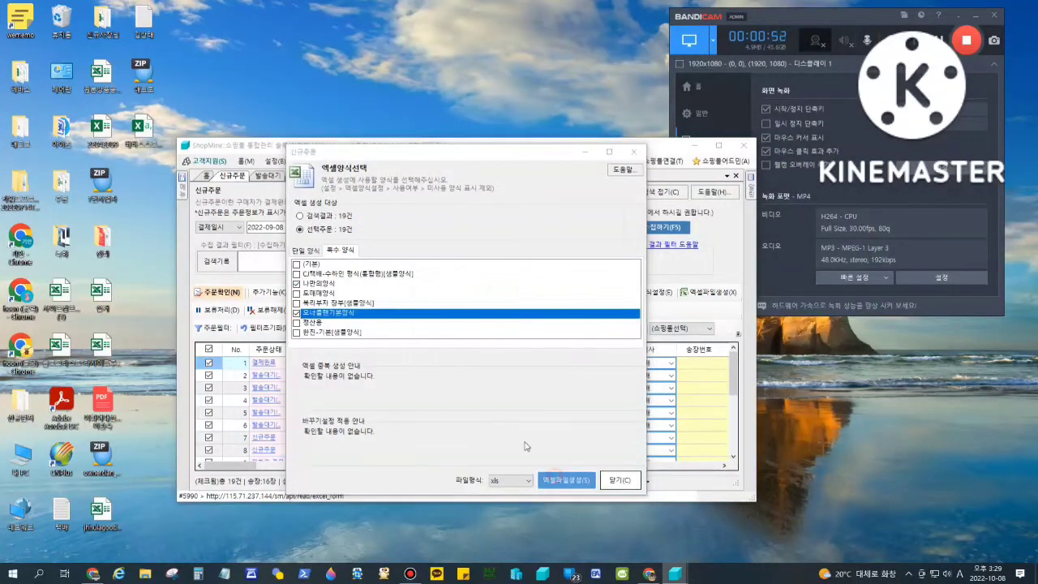
Step: Generate the Excel files in the 주문 folder and open them in Excel
scroll(510, 298, down, 3)
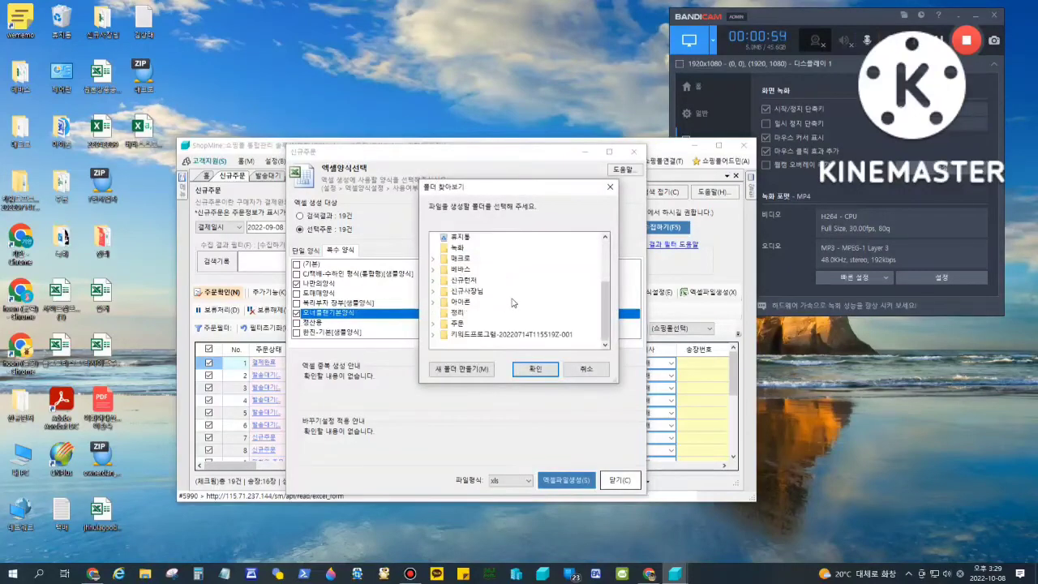
click(459, 324)
click(535, 369)
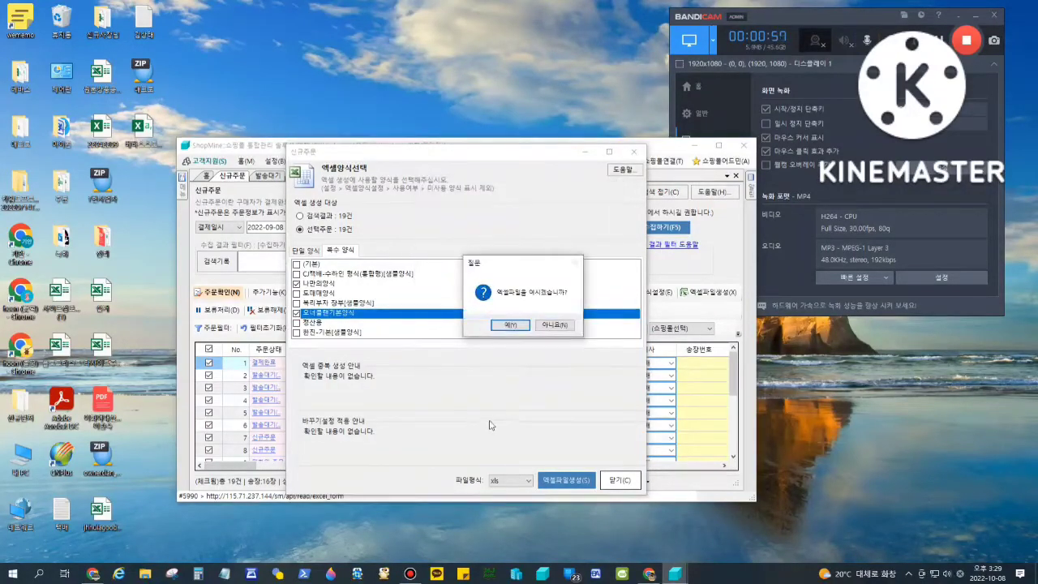
click(508, 325)
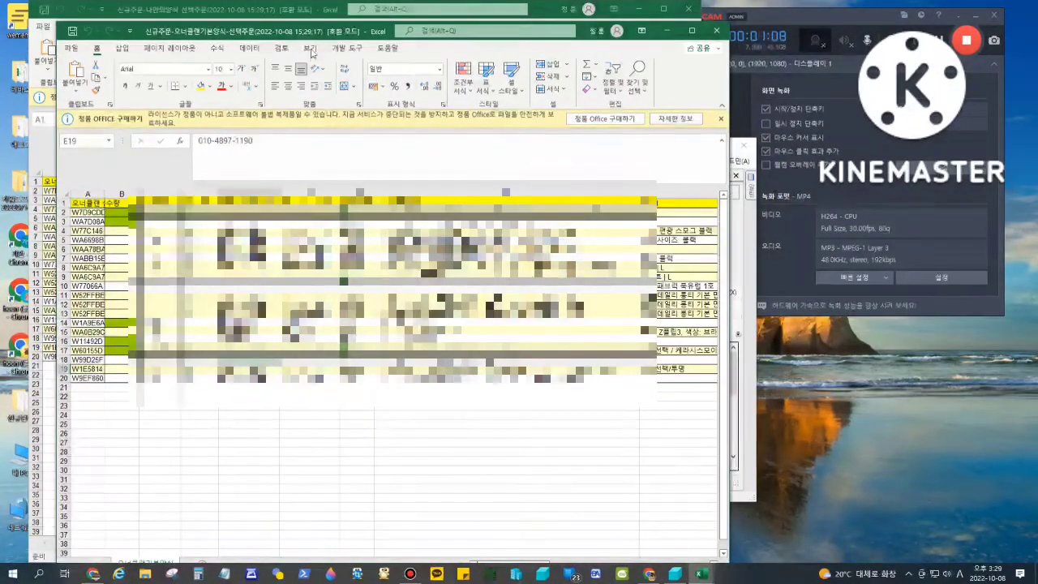
drag(312, 33, 339, 19)
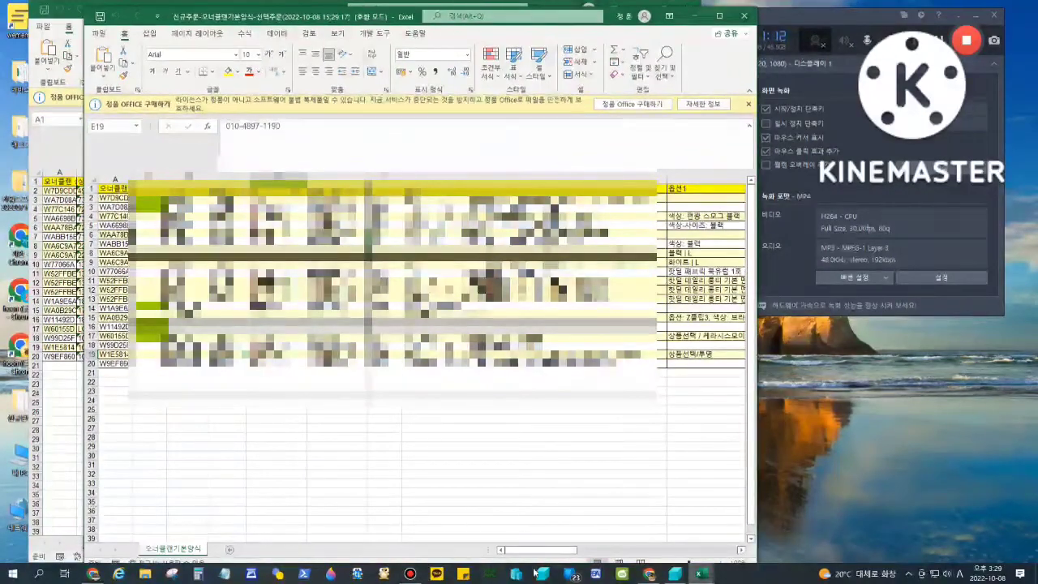
Step: Switch to Chrome and open the bulk Excel order page (엑셀대량주문) on the 오너클랜 site
click(93, 573)
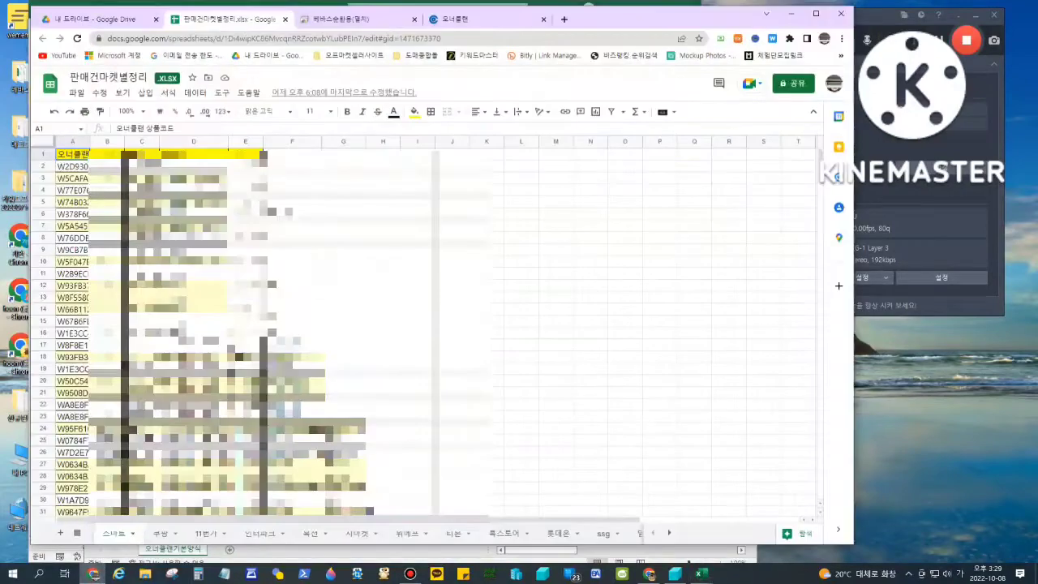
click(462, 19)
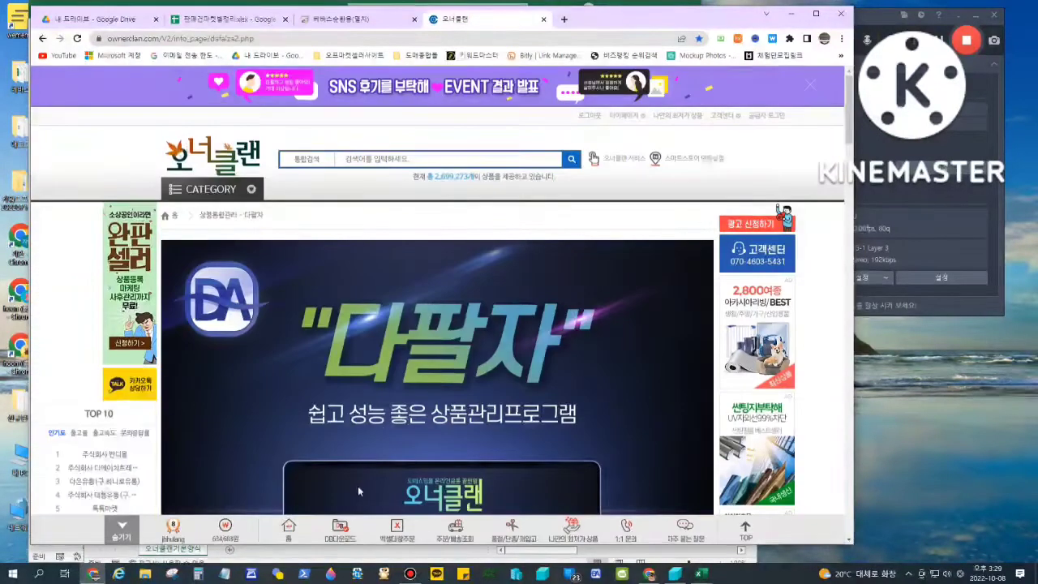
click(396, 531)
scroll(386, 316, down, 3)
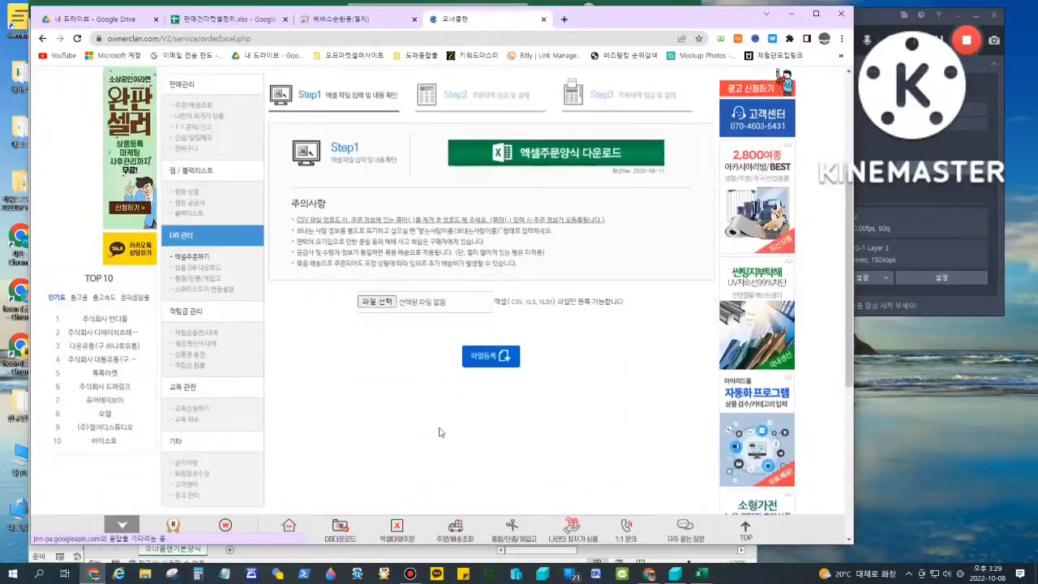
click(386, 302)
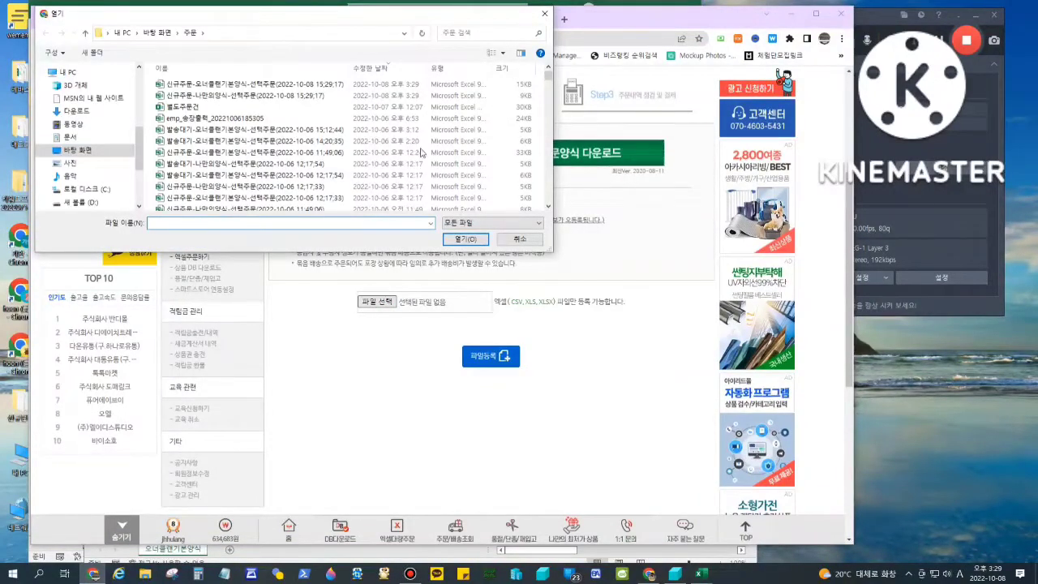
click(326, 86)
click(455, 240)
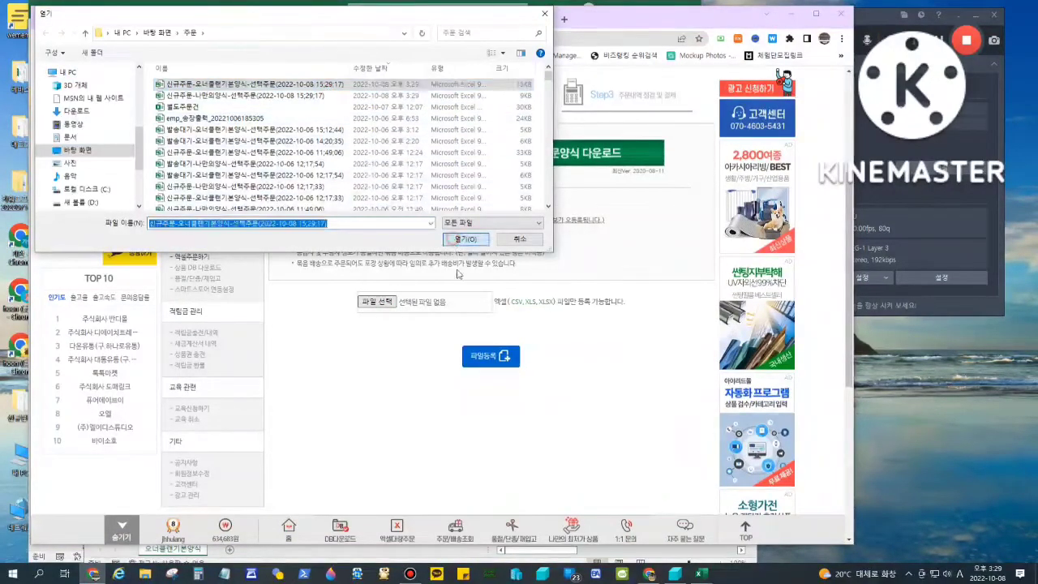
click(475, 359)
Step: Review the uploaded orders on the 오너클랜 page, checking each item's price, shipping fee and order memo
scroll(475, 359, down, 2)
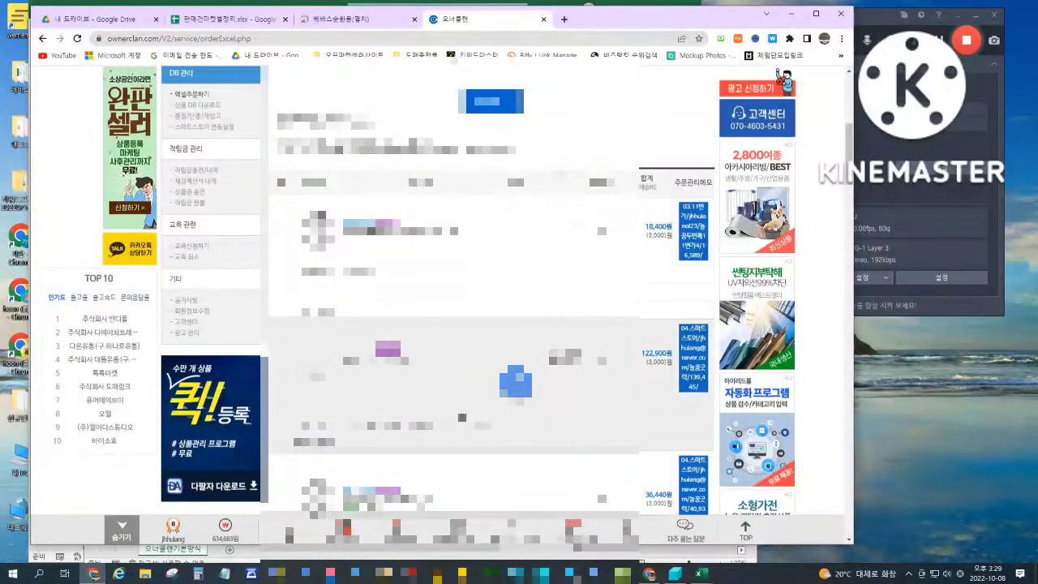
scroll(514, 373, down, 2)
scroll(514, 365, down, 5)
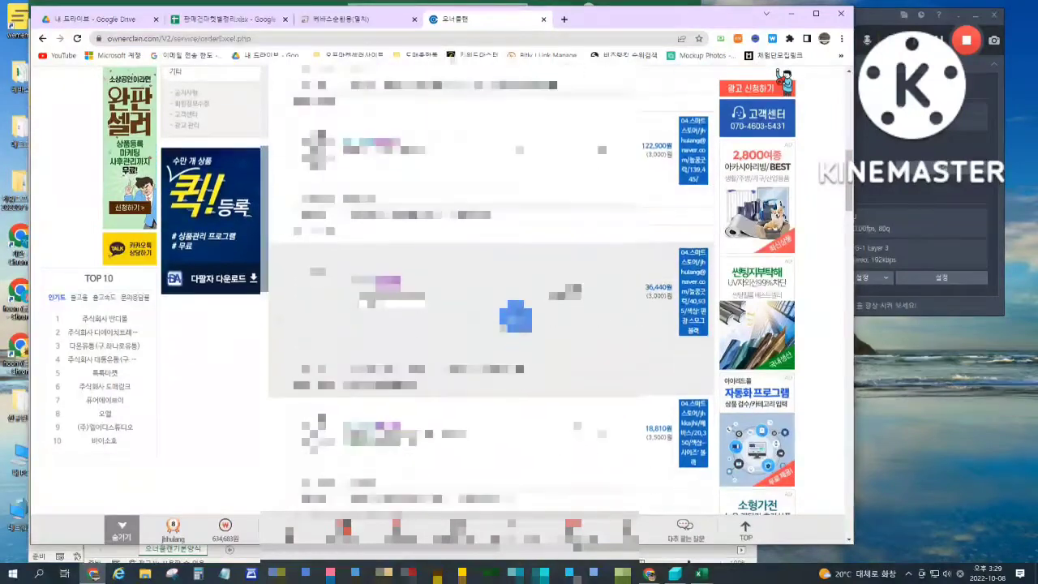
scroll(514, 385, down, 5)
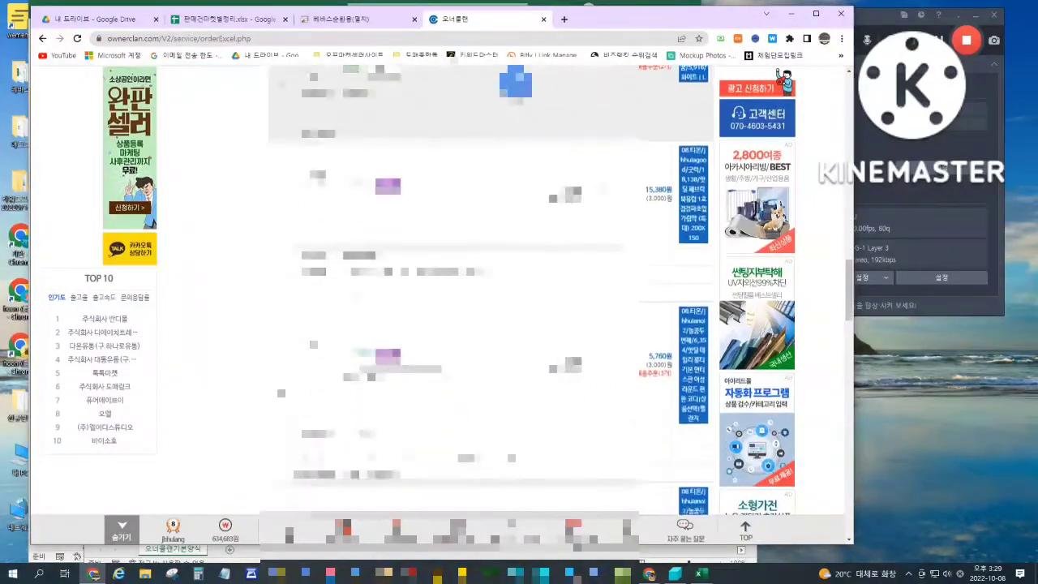
scroll(515, 152, down, 5)
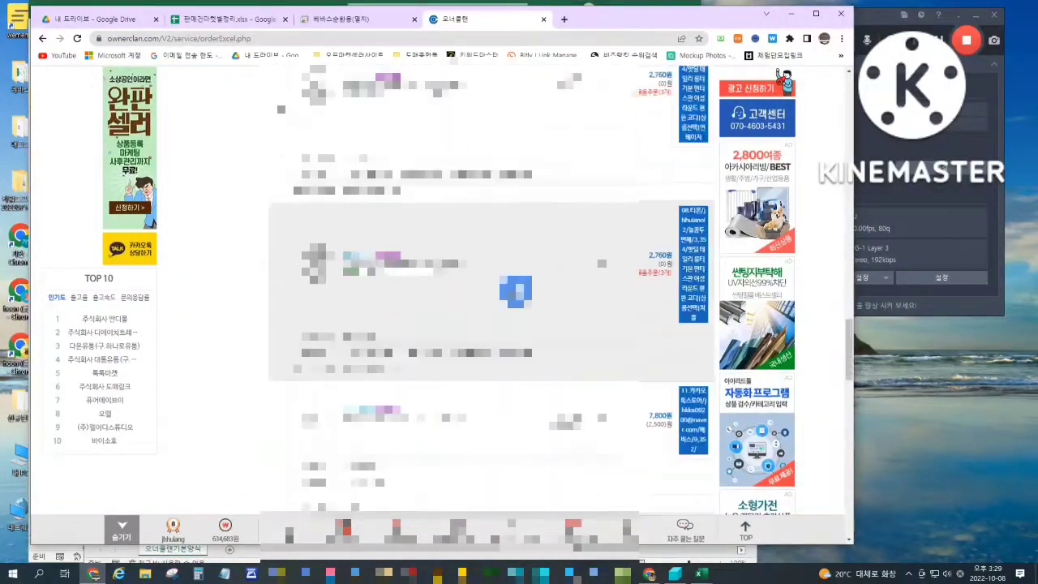
scroll(515, 324, down, 5)
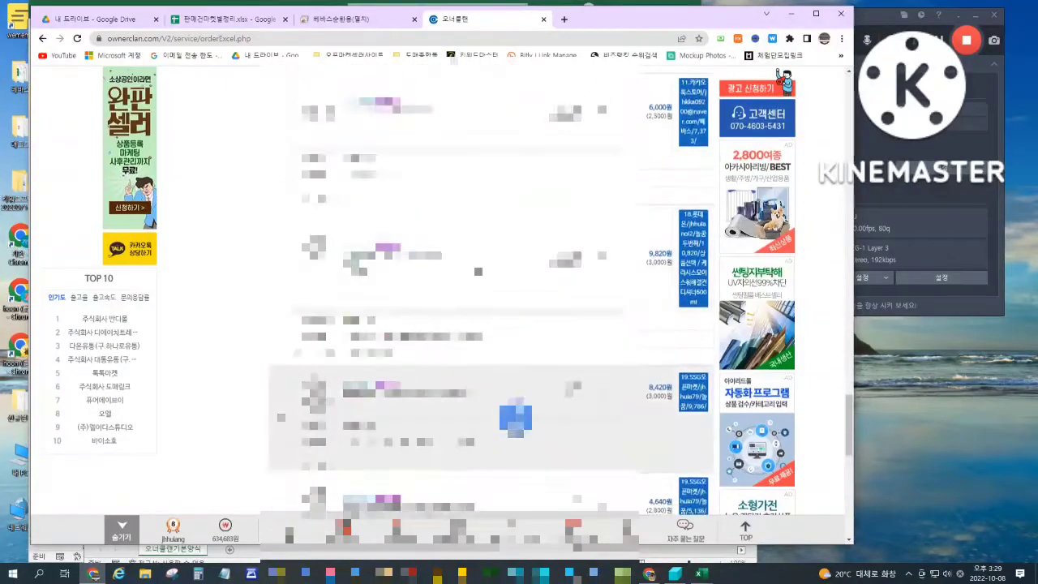
scroll(514, 214, up, 3)
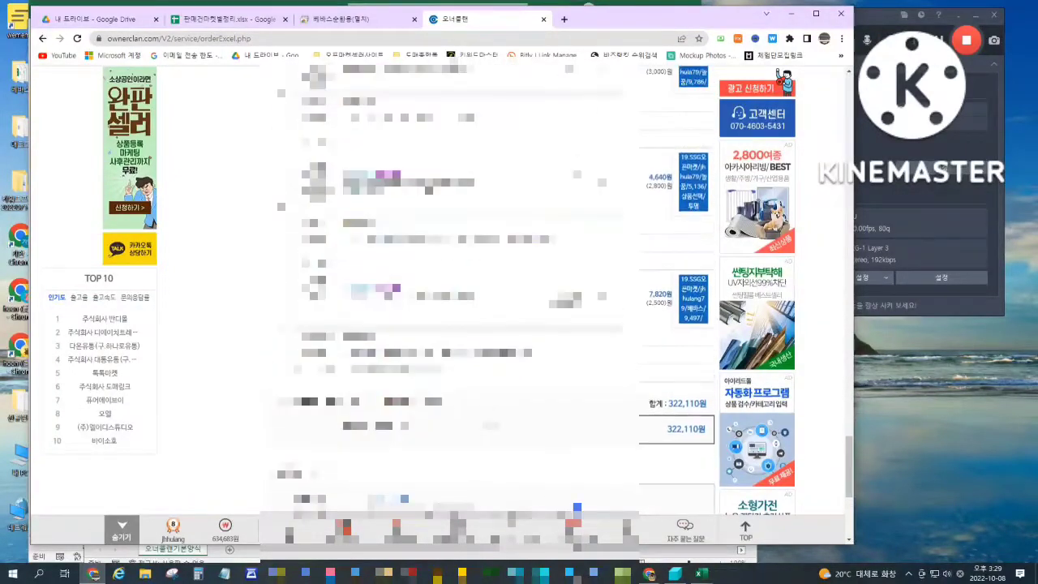
scroll(486, 291, up, 5)
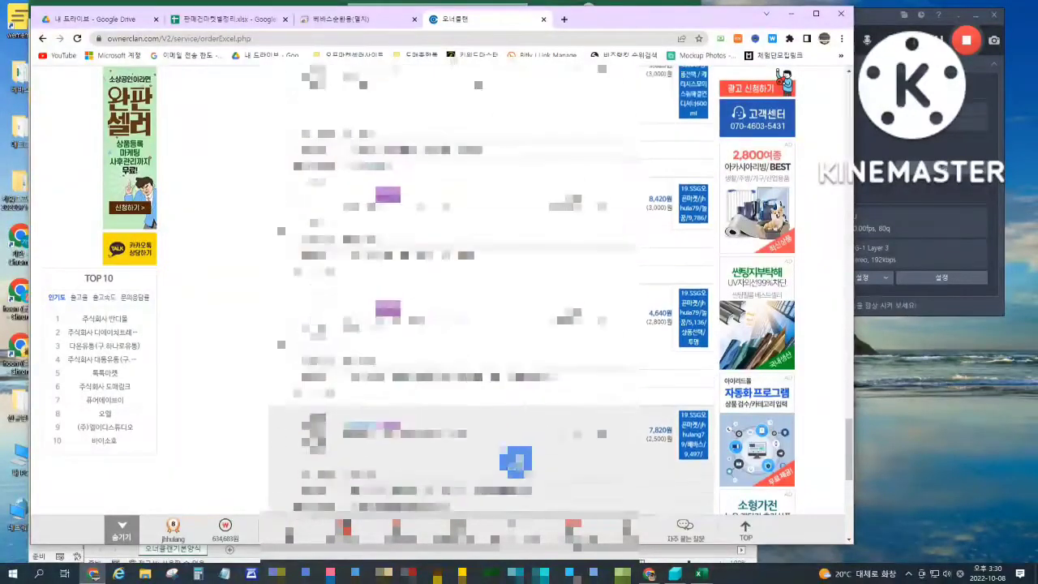
scroll(515, 421, up, 9)
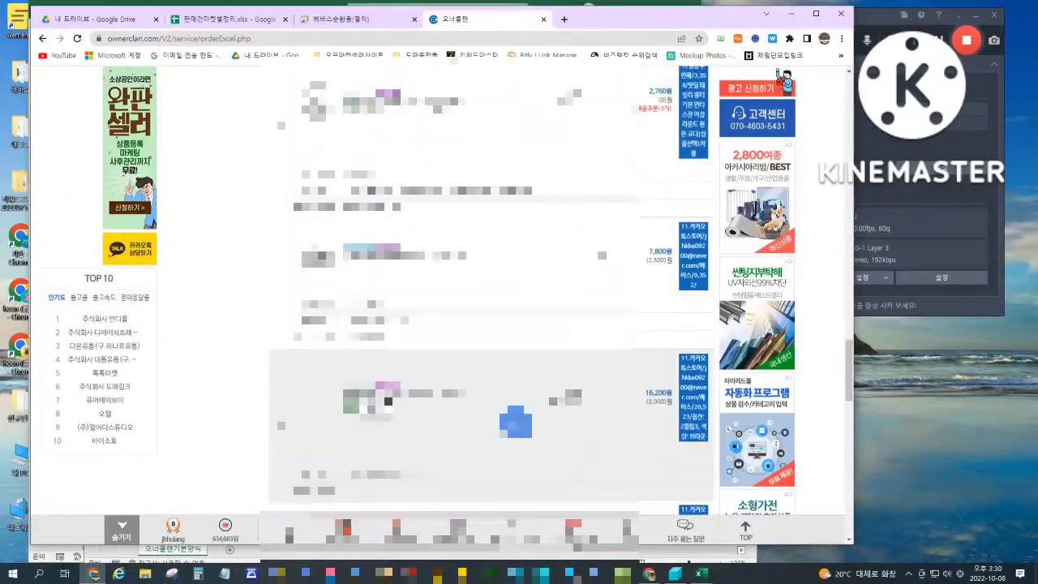
scroll(487, 291, up, 8)
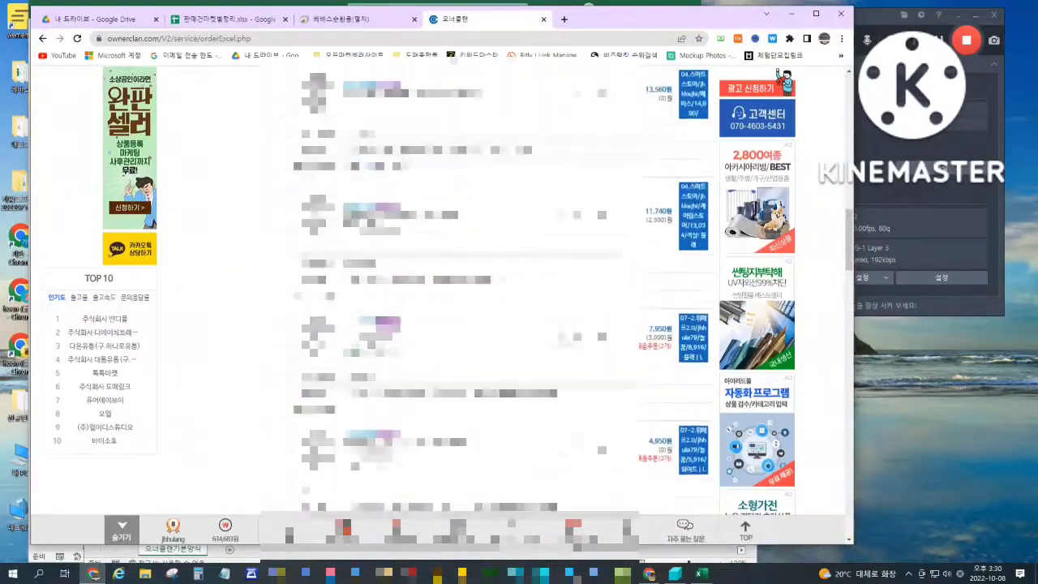
scroll(486, 292, up, 8)
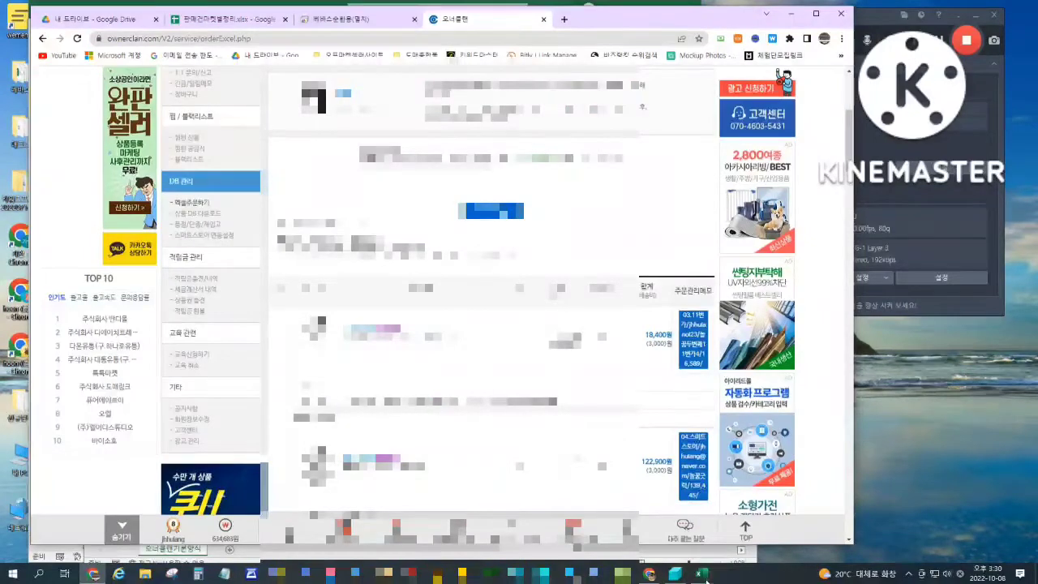
Step: Switch to ShopMine, clear the selection of all orders, and select only orders 13, 14 and 15
click(675, 573)
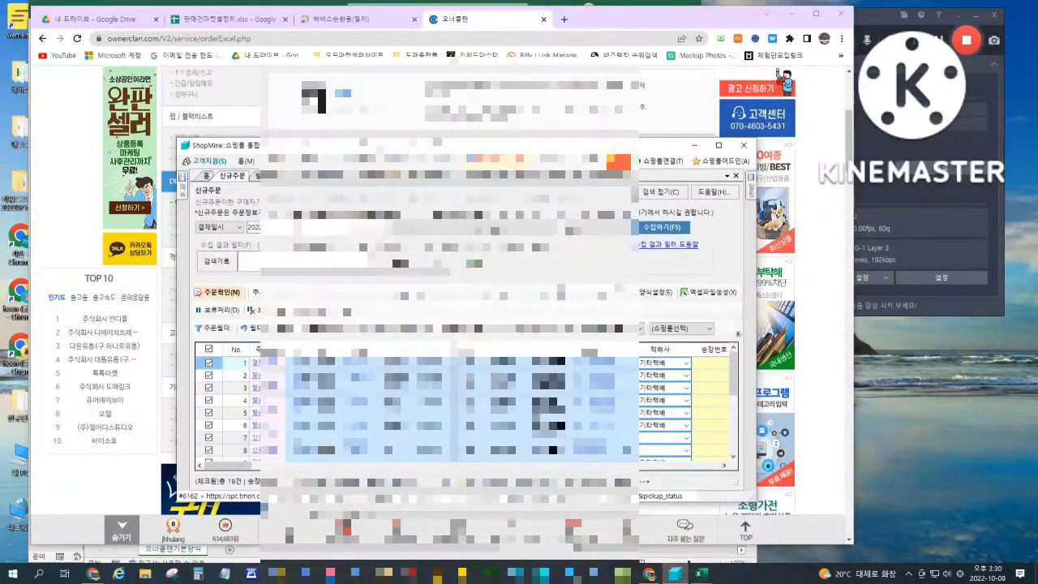
click(209, 348)
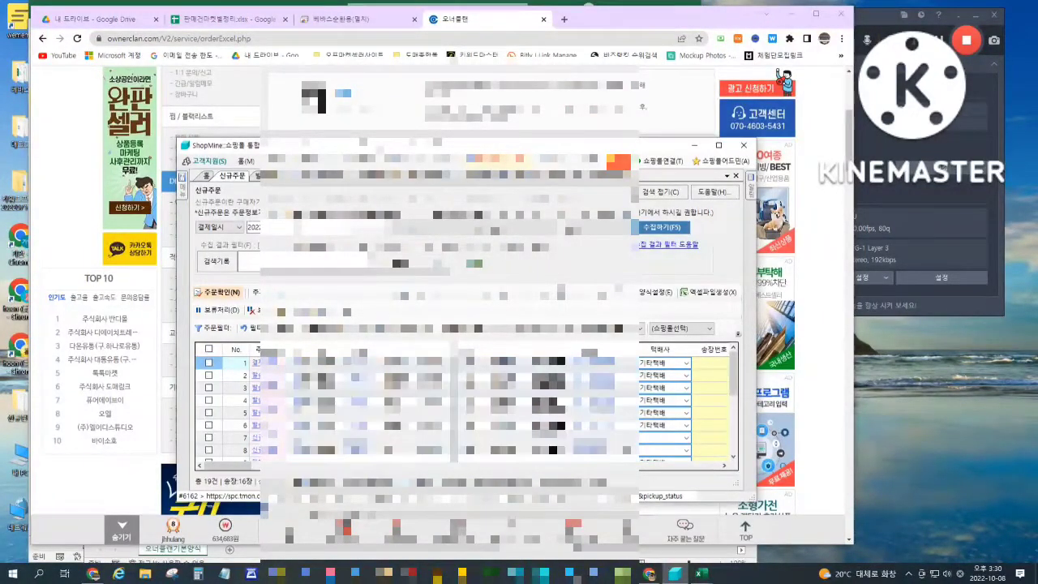
scroll(239, 360, down, 2)
scroll(239, 397, down, 2)
click(208, 388)
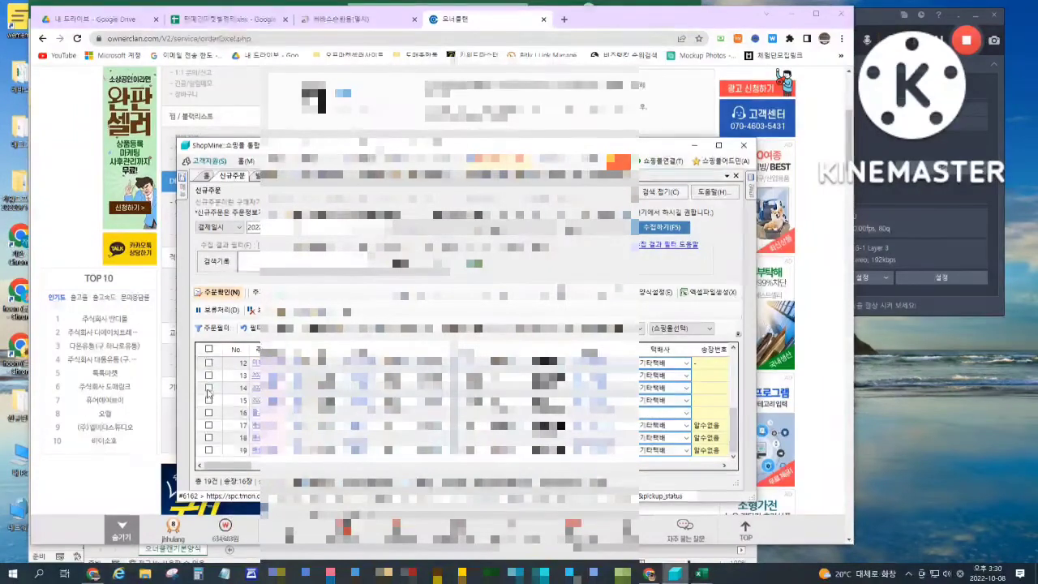
click(209, 399)
click(209, 412)
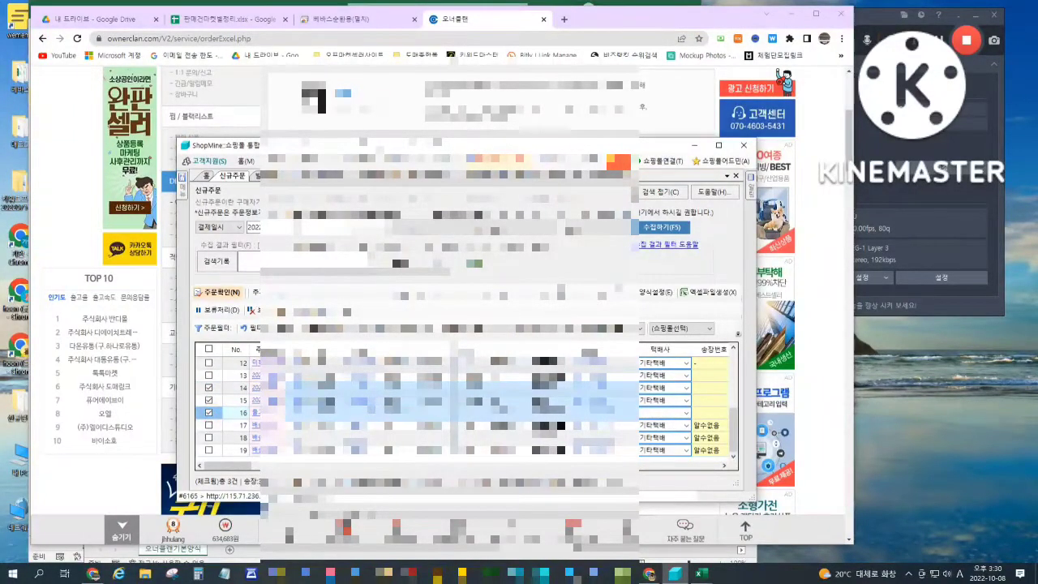
click(209, 413)
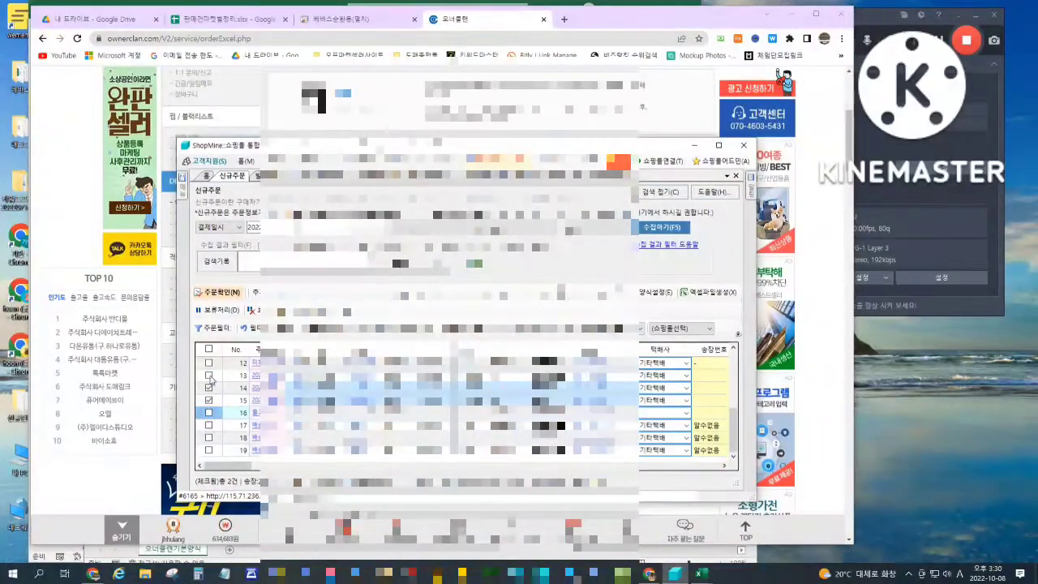
click(208, 375)
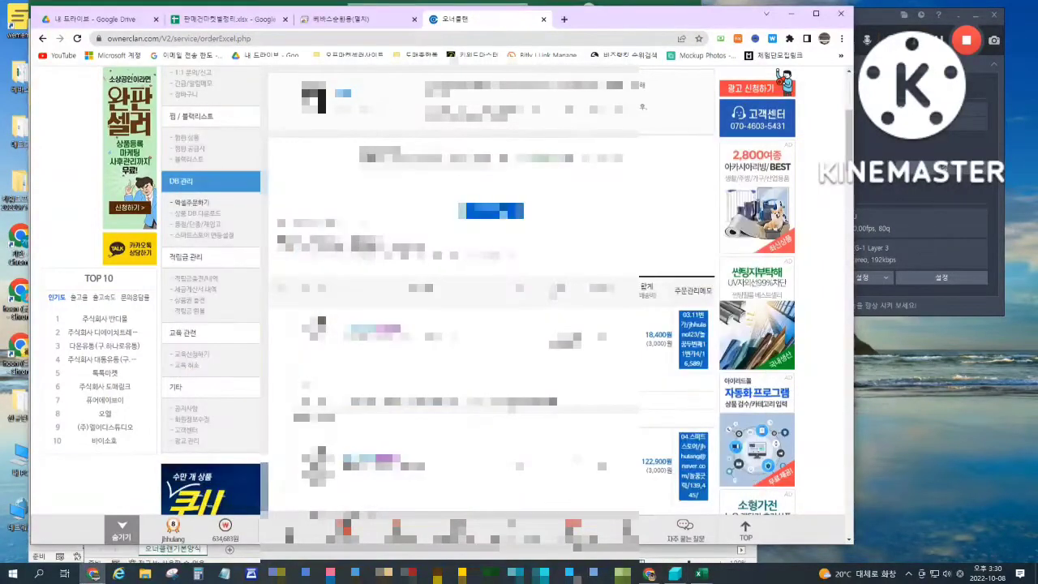
Step: Compare the selected orders with the uploaded items on the 오너클랜 order page and return to ShopMine
scroll(454, 291, down, 10)
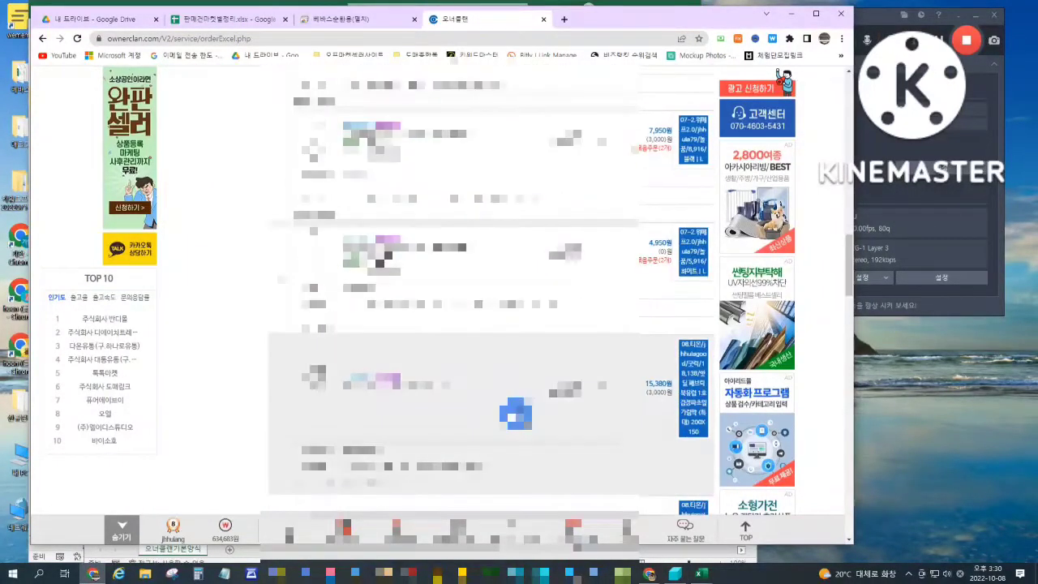
scroll(515, 89, down, 10)
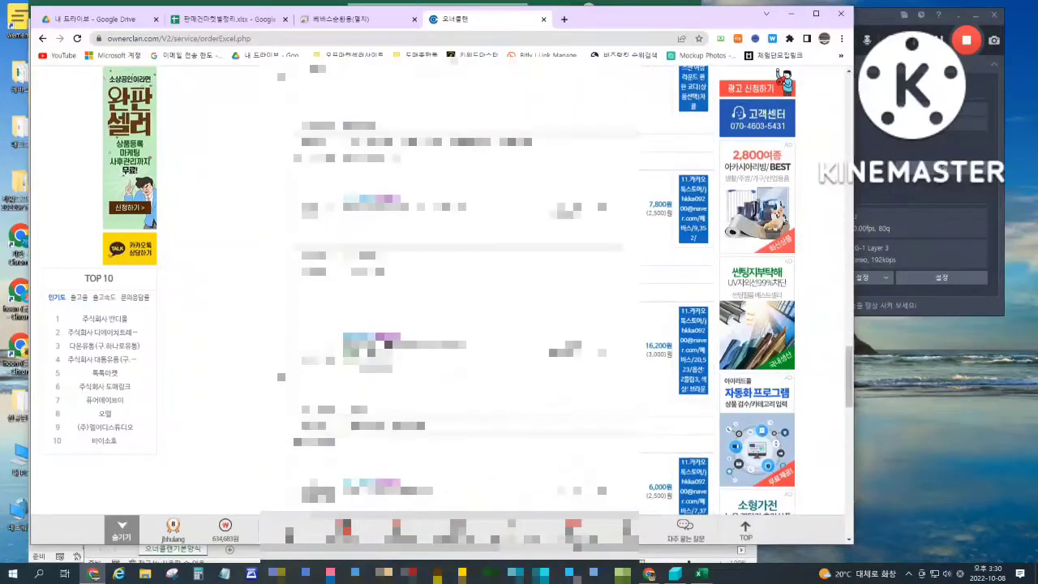
scroll(515, 267, up, 2)
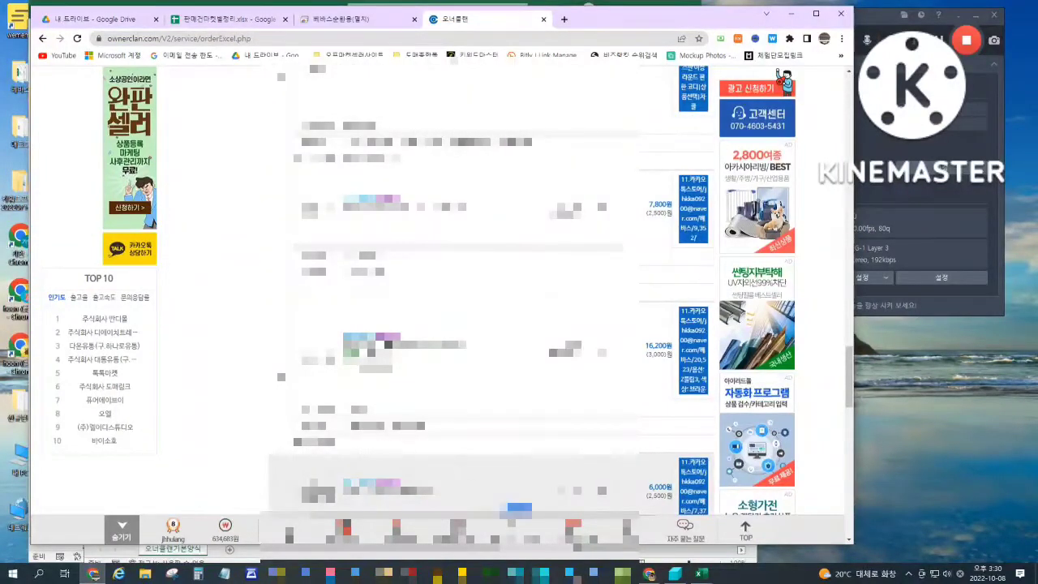
click(675, 573)
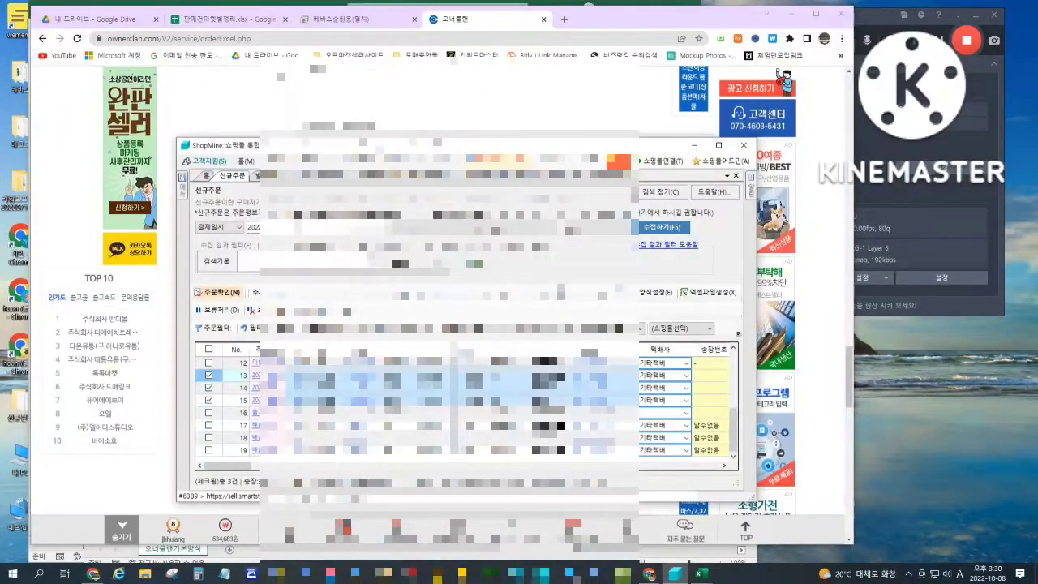
Step: Confirm the selected orders 13, 14 and 15 in ShopMine and collect the orders of the 발송대기 list
click(217, 292)
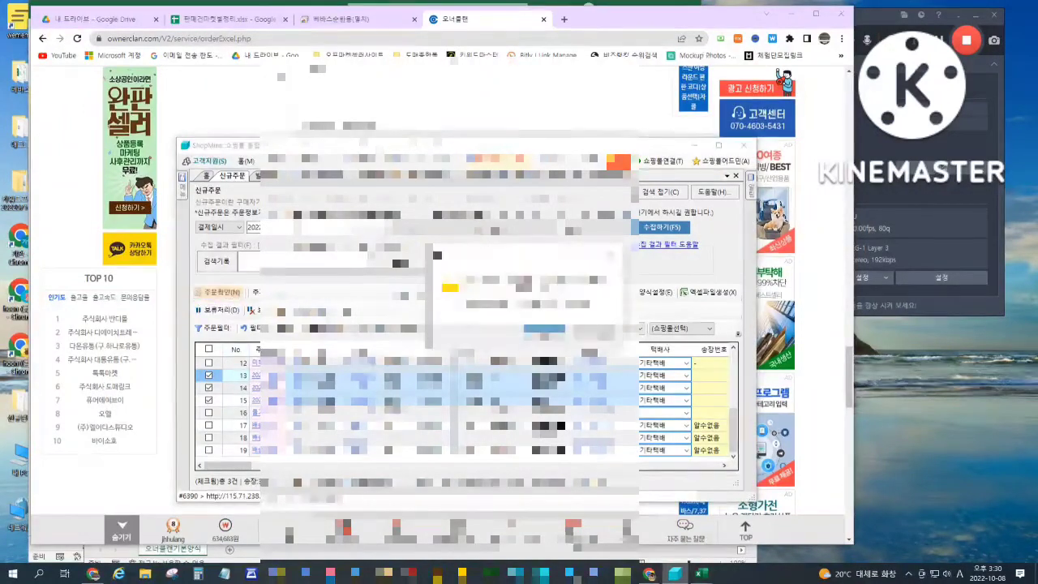
click(544, 331)
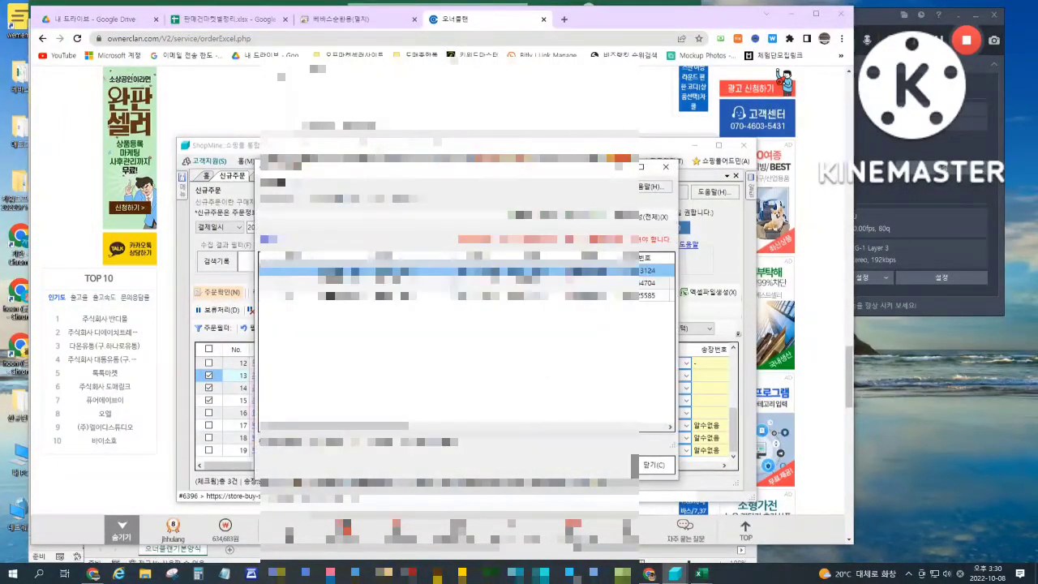
click(654, 465)
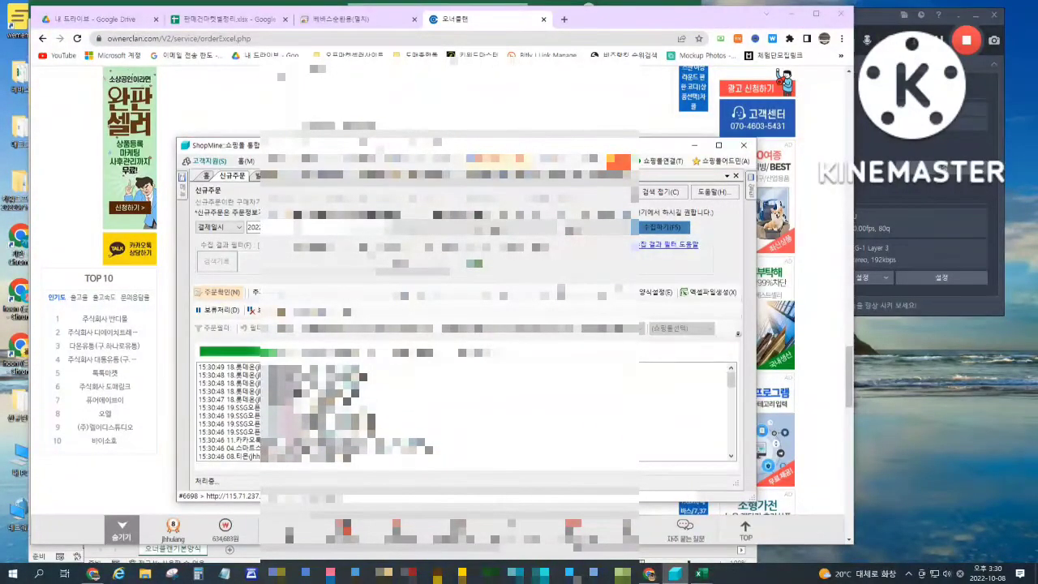
click(270, 176)
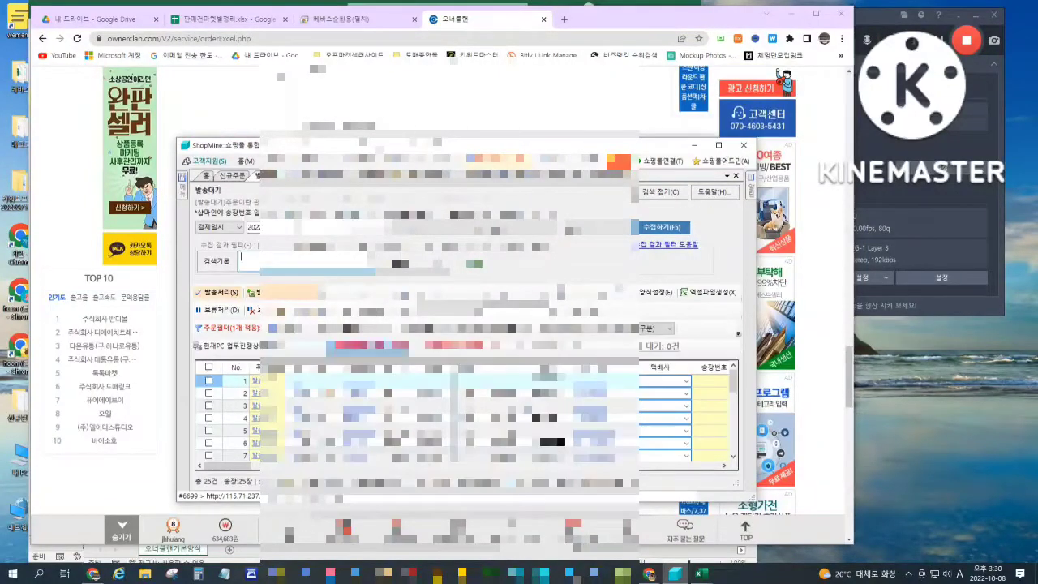
click(661, 228)
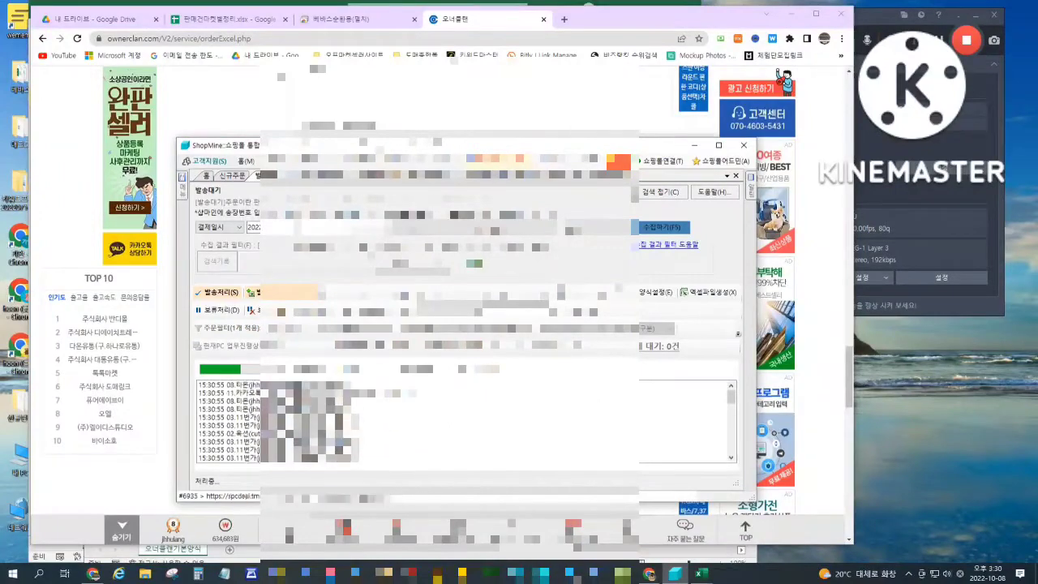
Step: Switch to the Excel workbook 신규주문-오너클랜기본양식 and select the three 카카오톡스토어 orders in rows 14 to 16
mouse_move(701, 573)
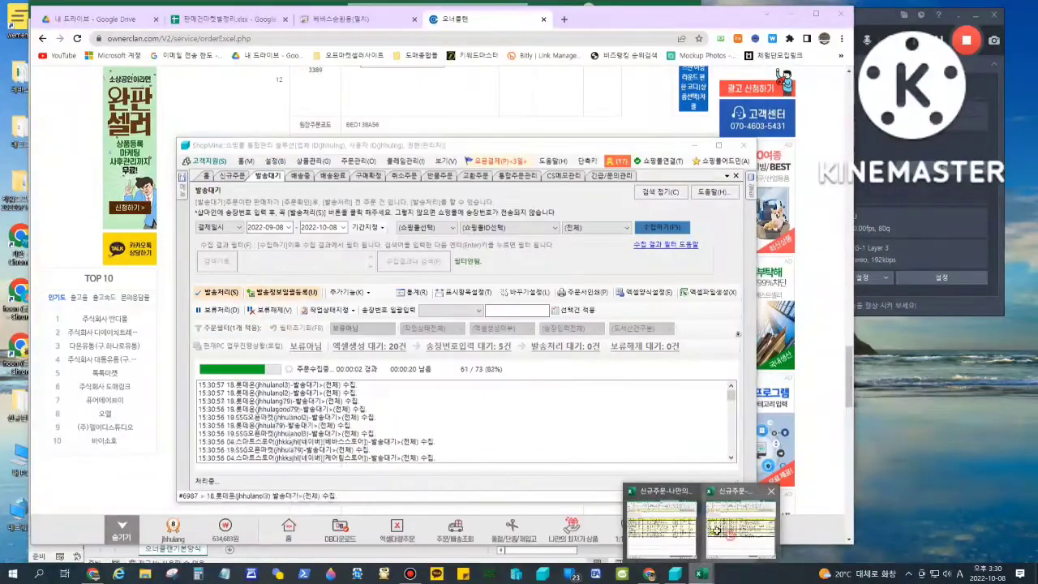
click(729, 554)
click(634, 551)
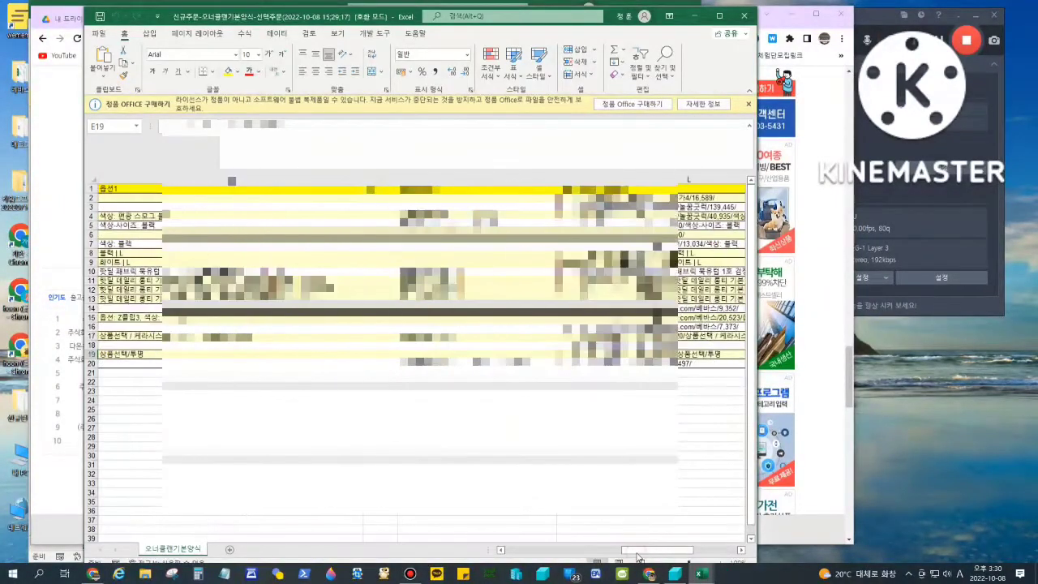
drag(638, 551, 706, 544)
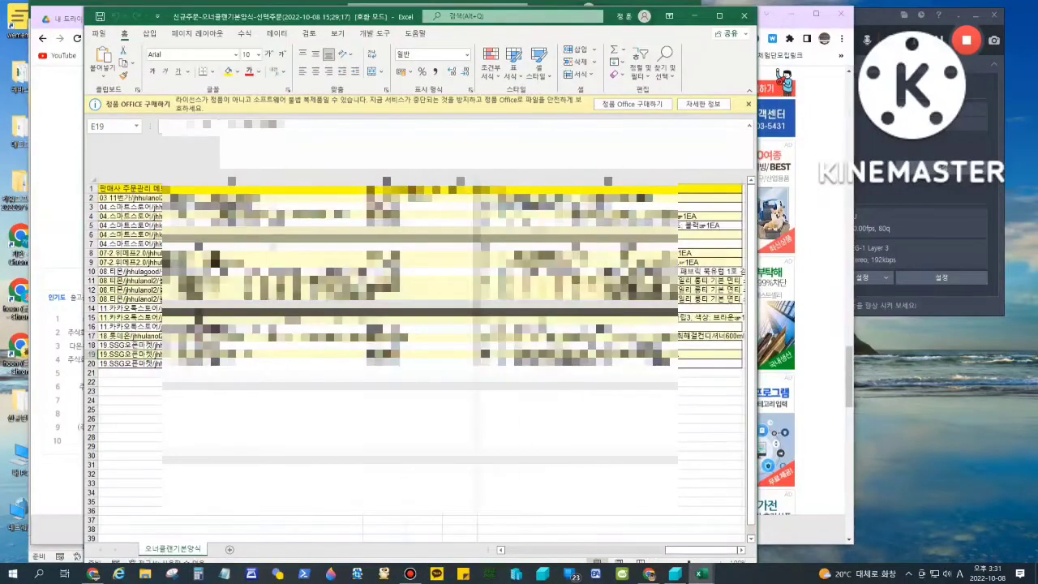
drag(91, 308, 91, 326)
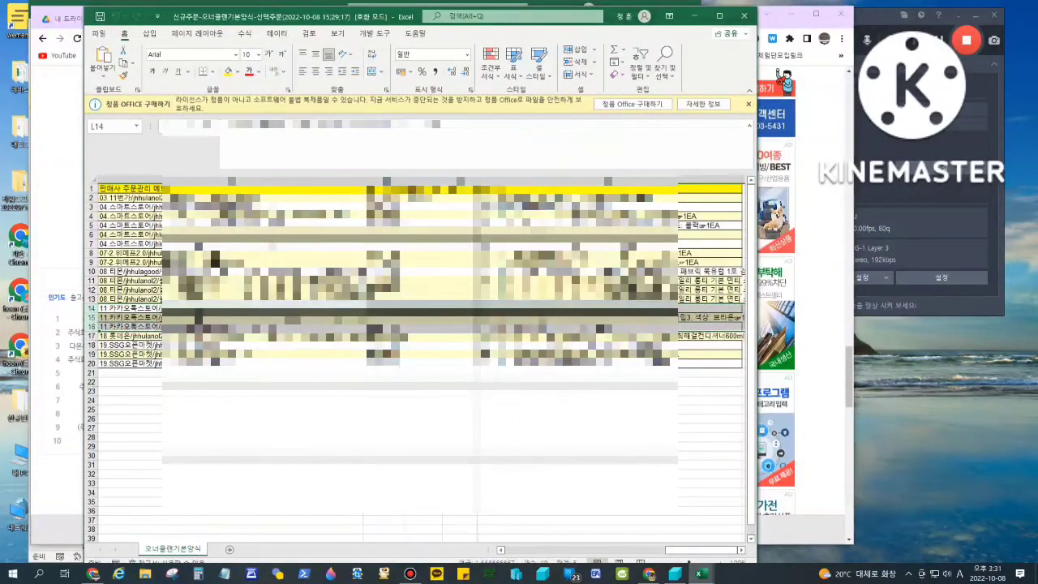
Step: Return to ShopMine and select the matching orders 18, 19 and 20 in the 발송대기 list
click(675, 573)
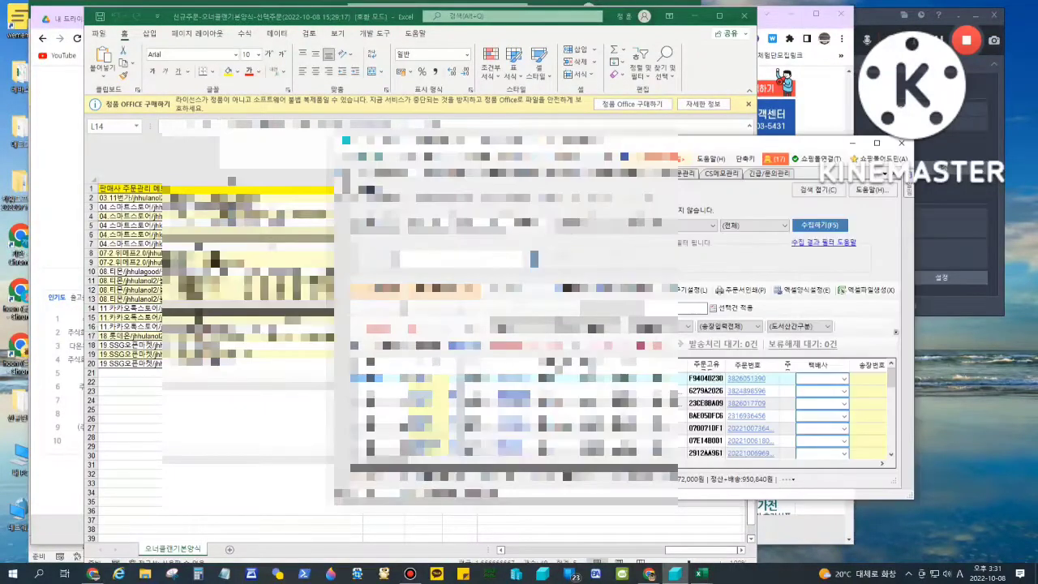
scroll(568, 415, down, 4)
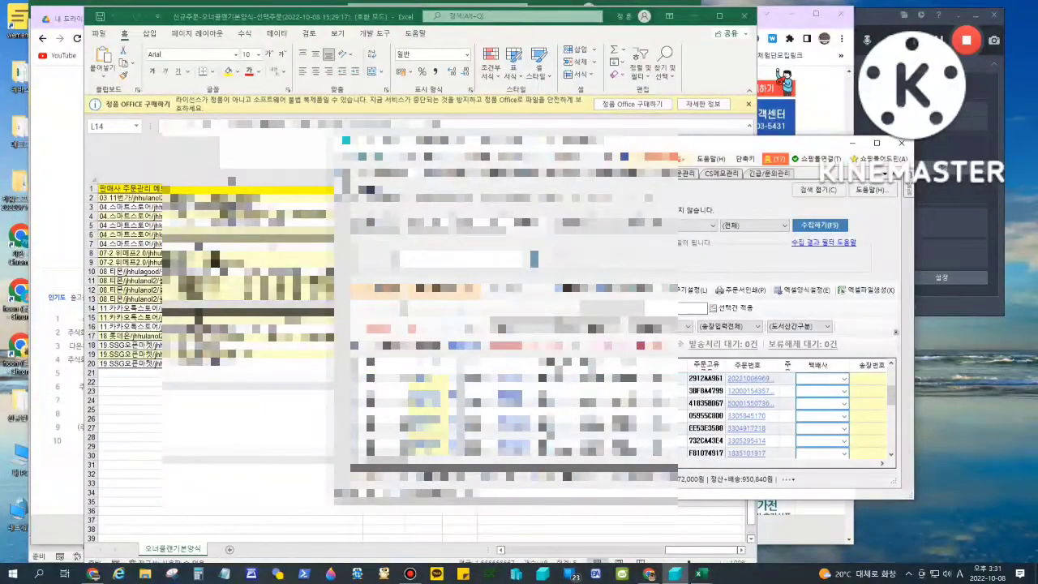
drag(396, 462, 433, 462)
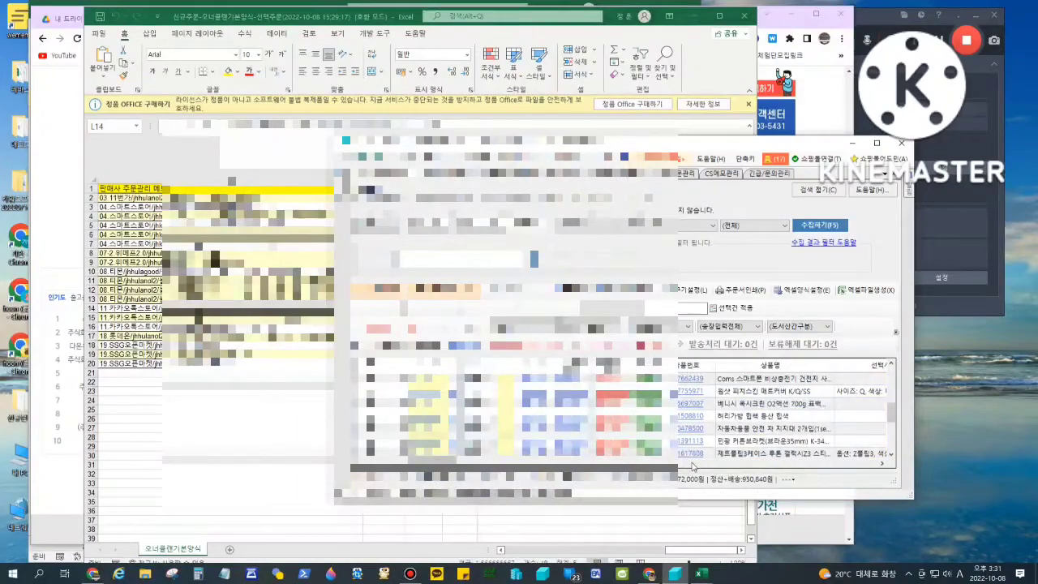
drag(535, 143, 543, 323)
drag(618, 329, 792, 101)
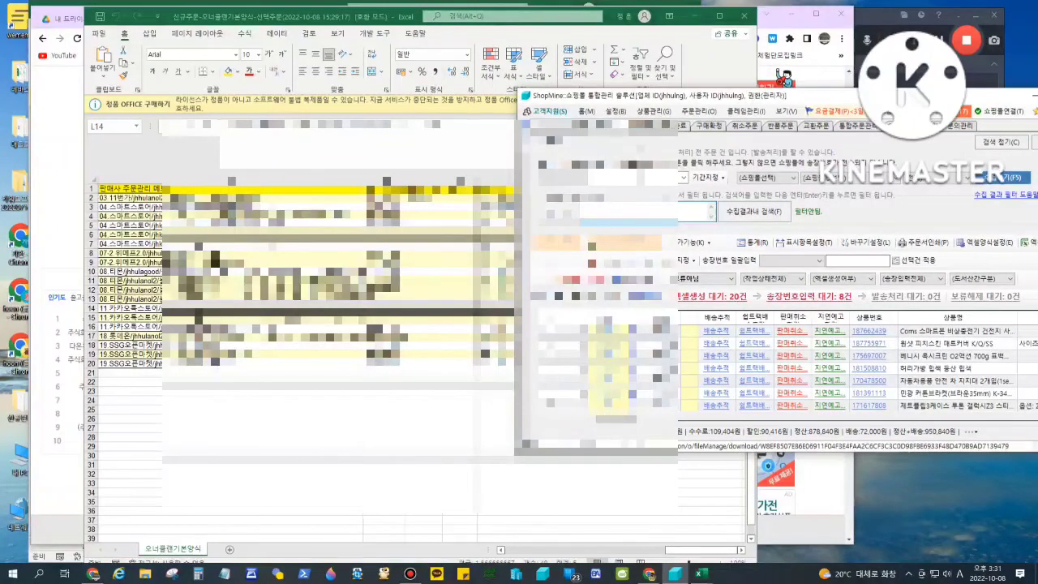
drag(558, 393, 556, 406)
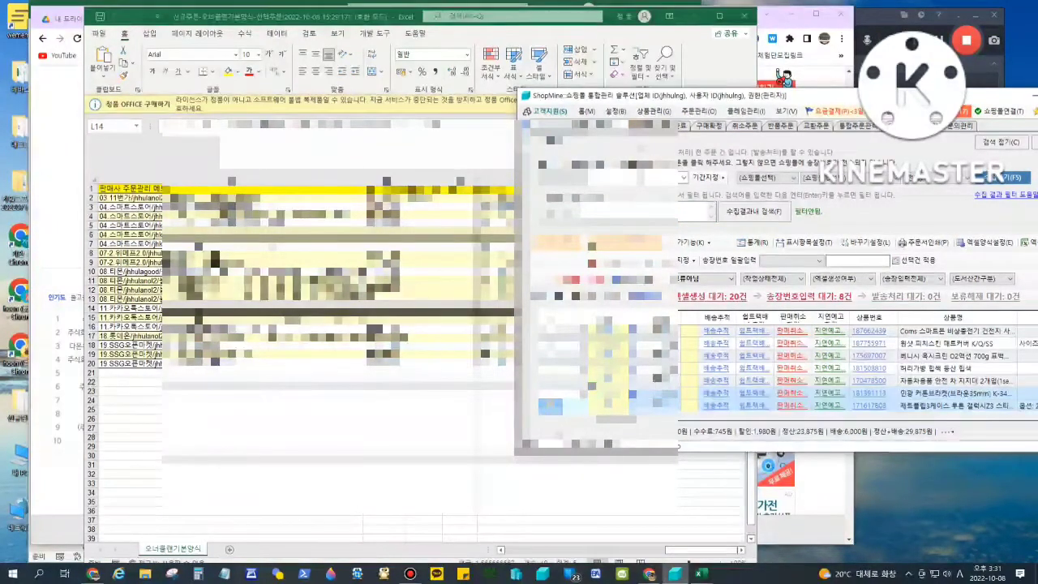
scroll(811, 369, down, 1)
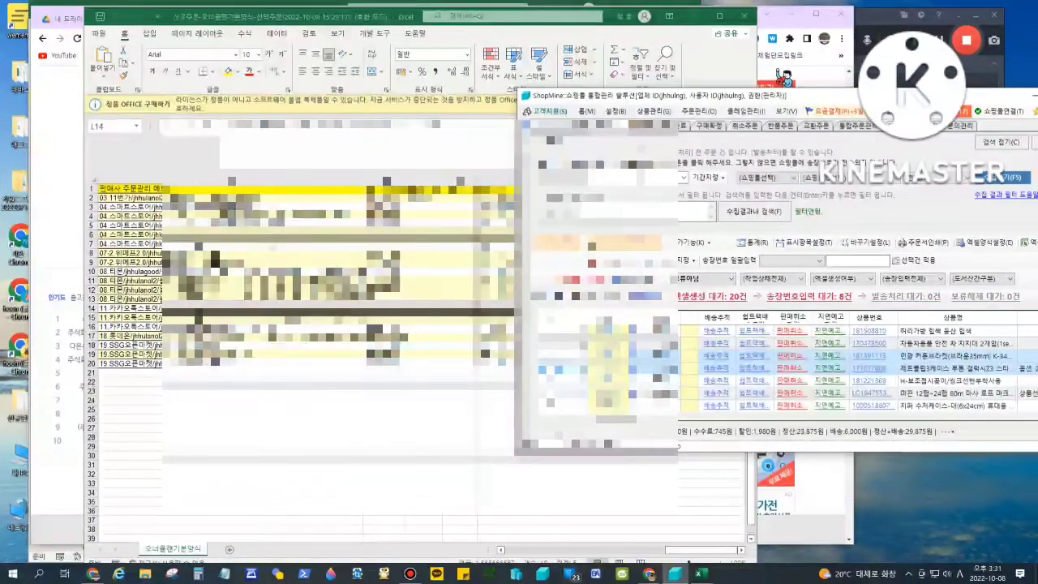
ctrl+click(551, 382)
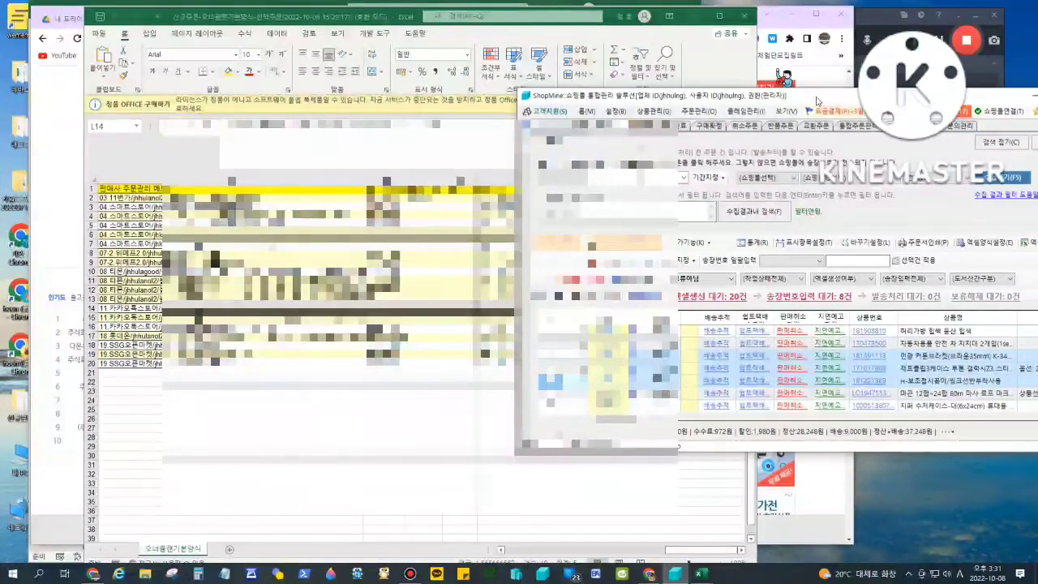
Step: Export the selected orders to xls files in the 나만의양식 and 오너클랜기본양식 formats and open the files
drag(816, 101, 604, 120)
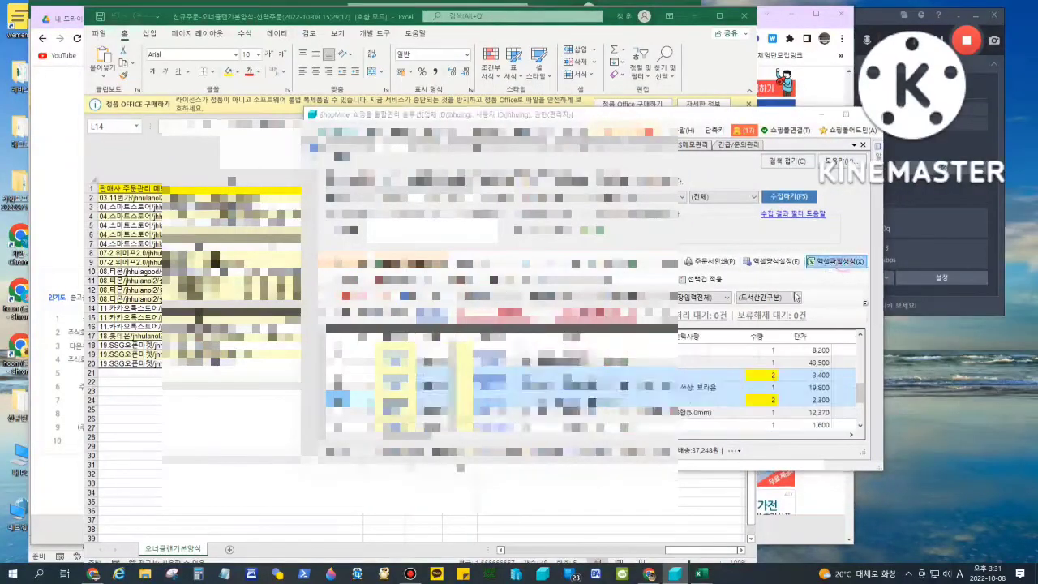
click(678, 450)
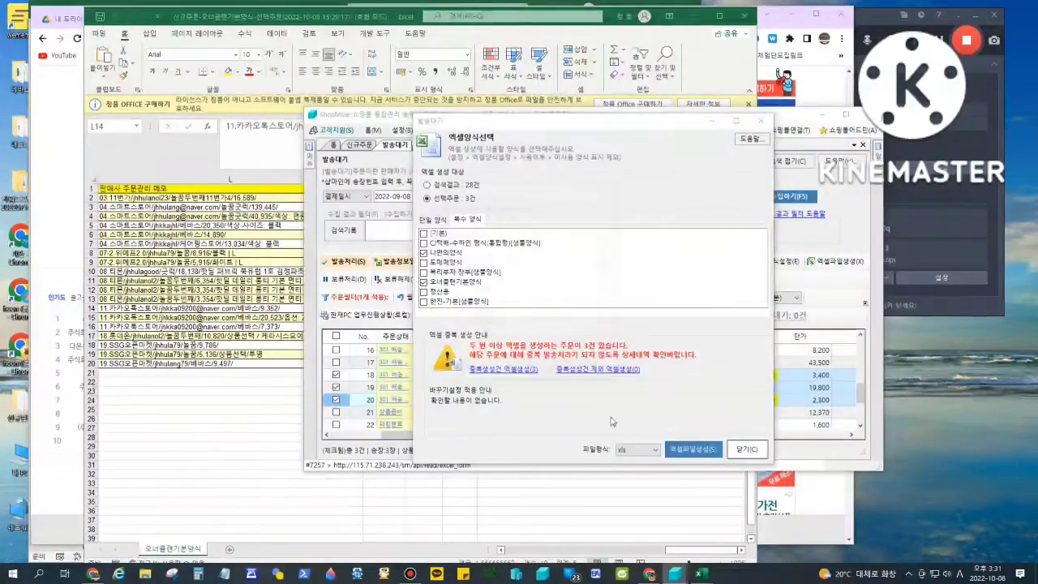
click(533, 367)
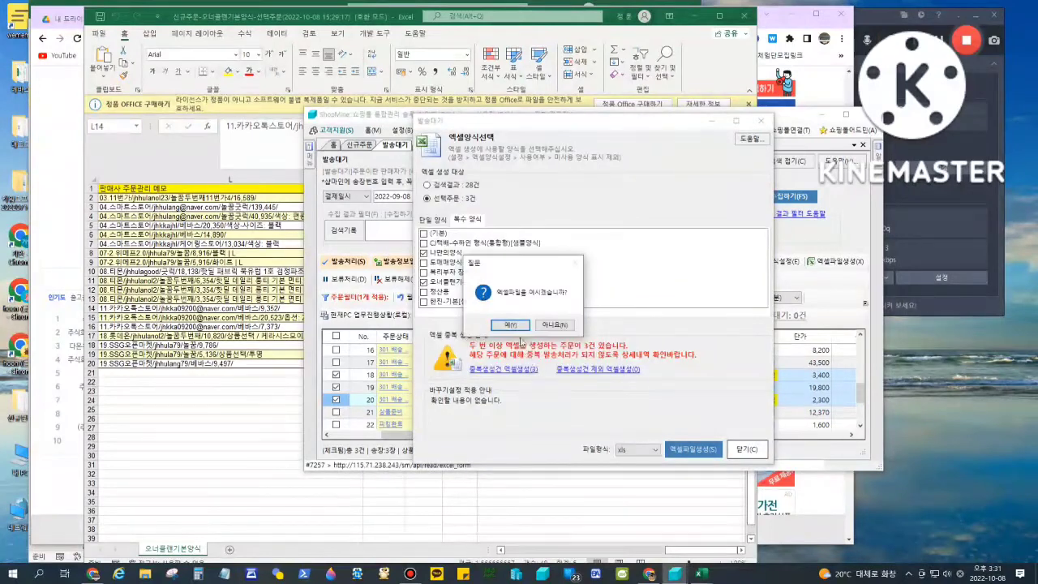
click(511, 325)
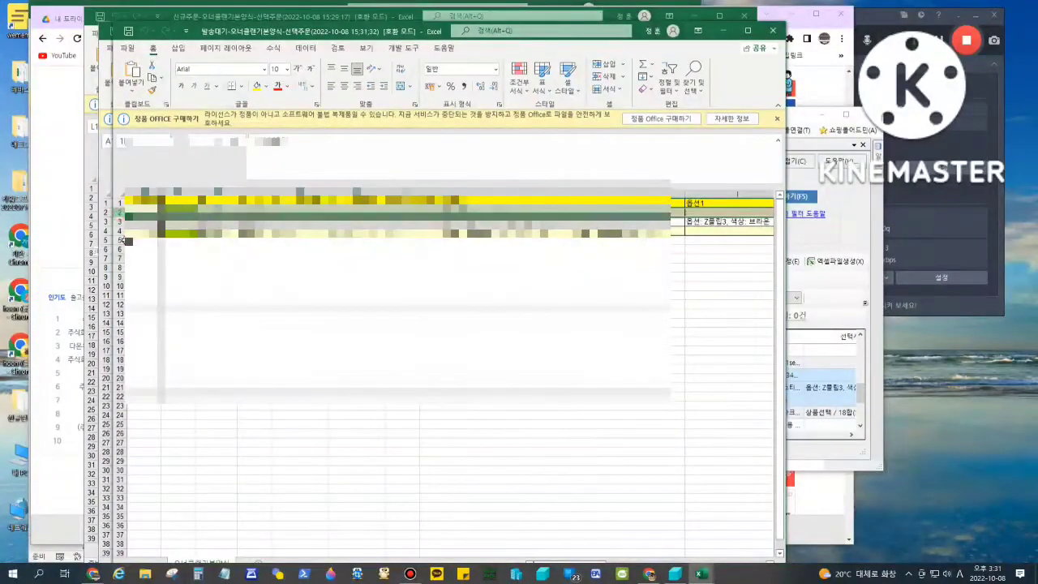
Step: Copy rows 2 to 4 of 발송대기-오너클랜기본양식 over rows 14 to 16 of 신규주문-오너클랜기본양식
drag(119, 210, 118, 232)
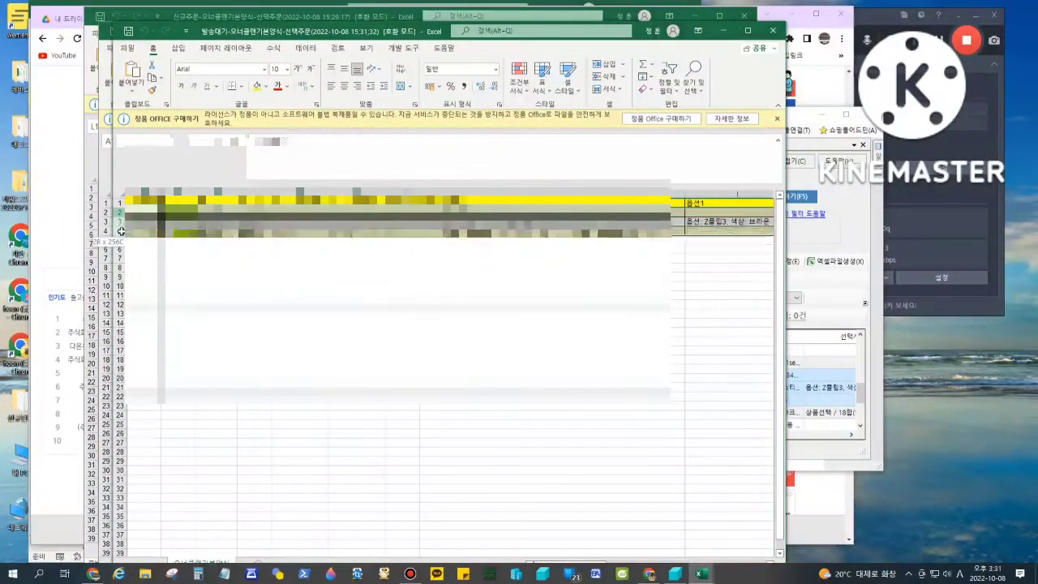
key(ctrl+c)
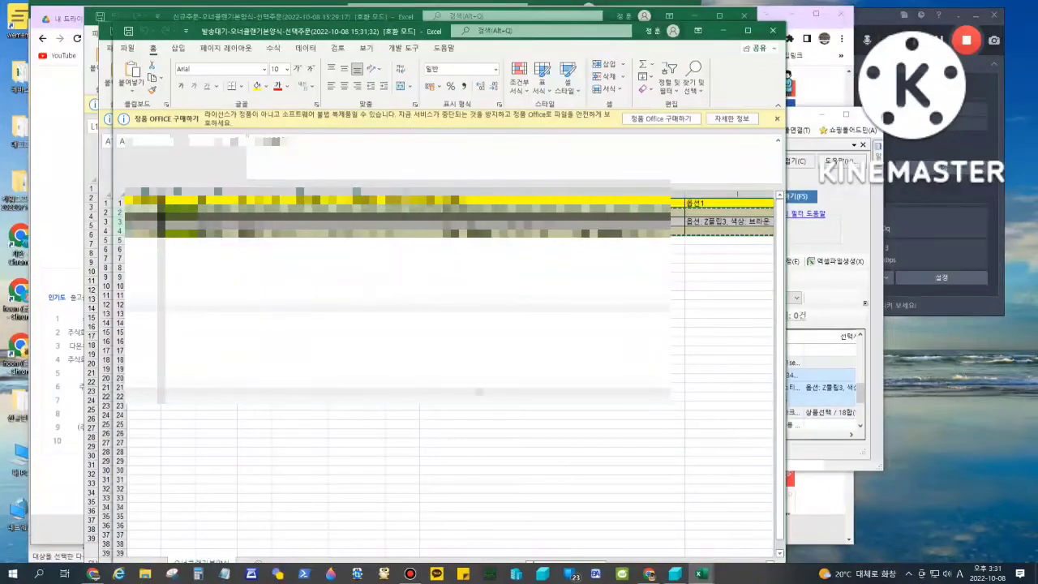
click(699, 577)
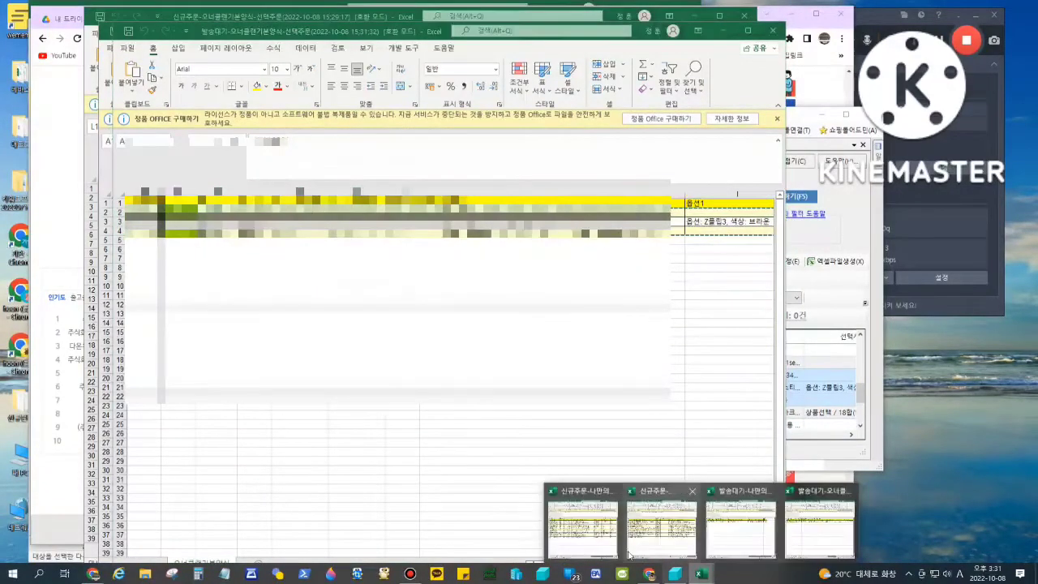
click(661, 525)
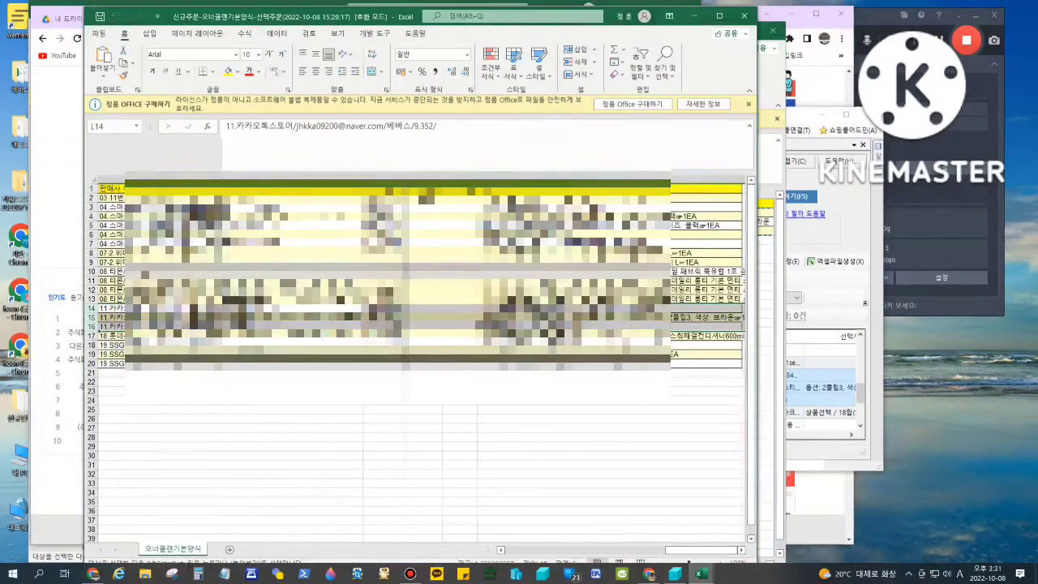
key(ctrl+v)
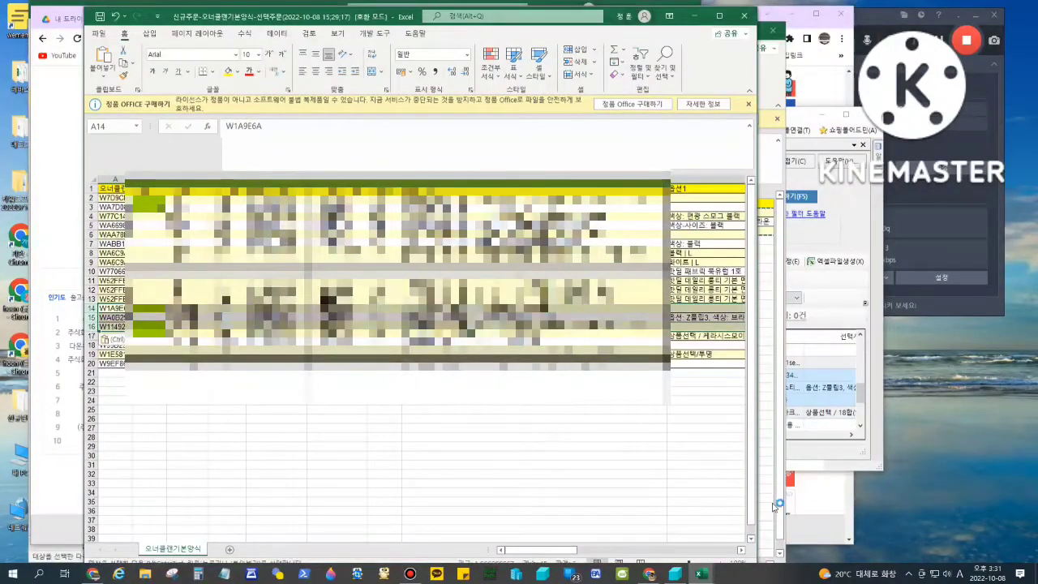
Step: Copy rows 2 to 4 of 발송대기-나만의양식 over the rows starting at row 14 of 신규주문-나만의양식
mouse_move(702, 570)
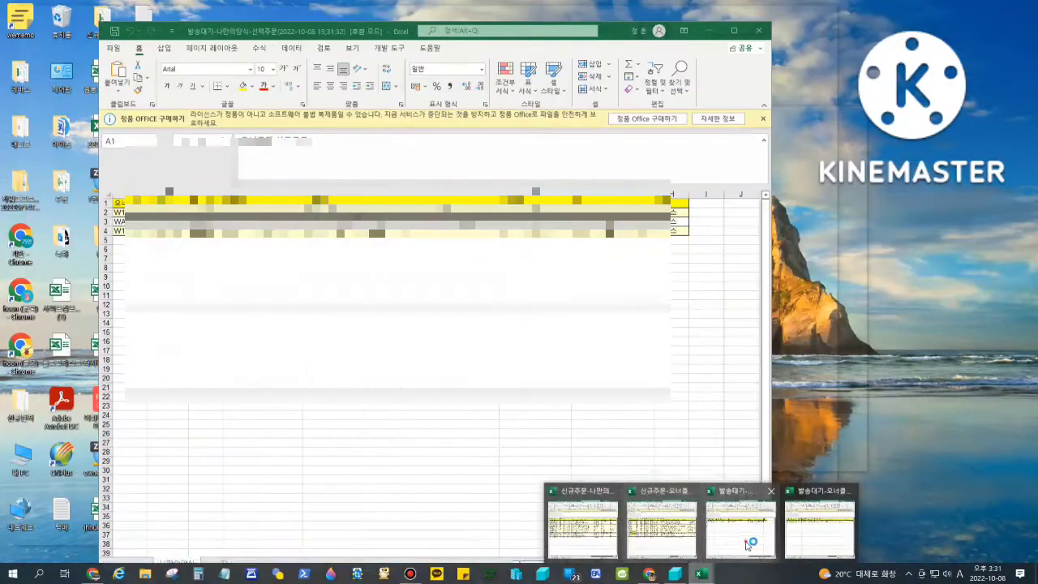
click(713, 543)
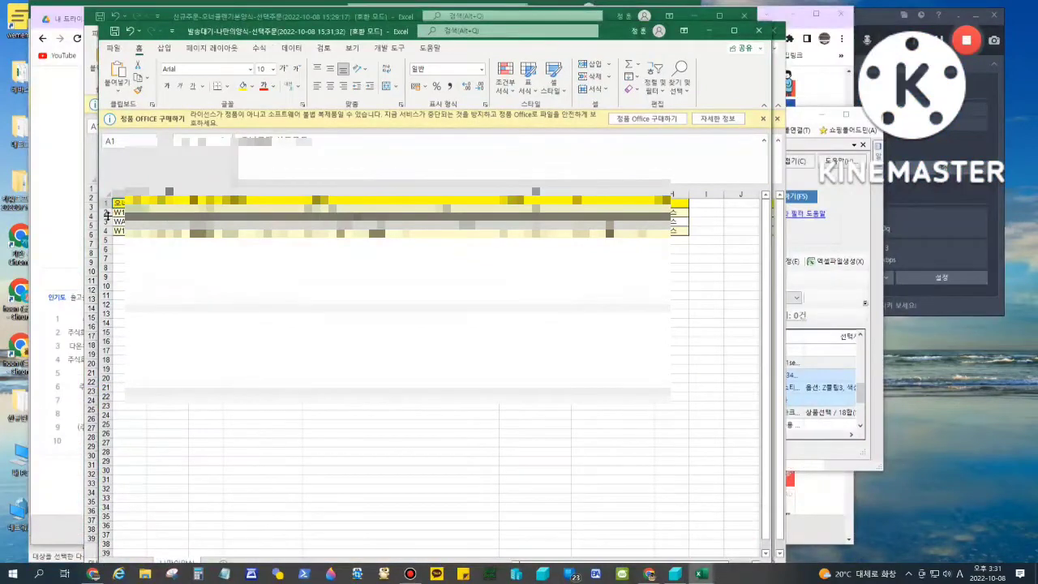
drag(107, 213, 107, 232)
key(ctrl+c)
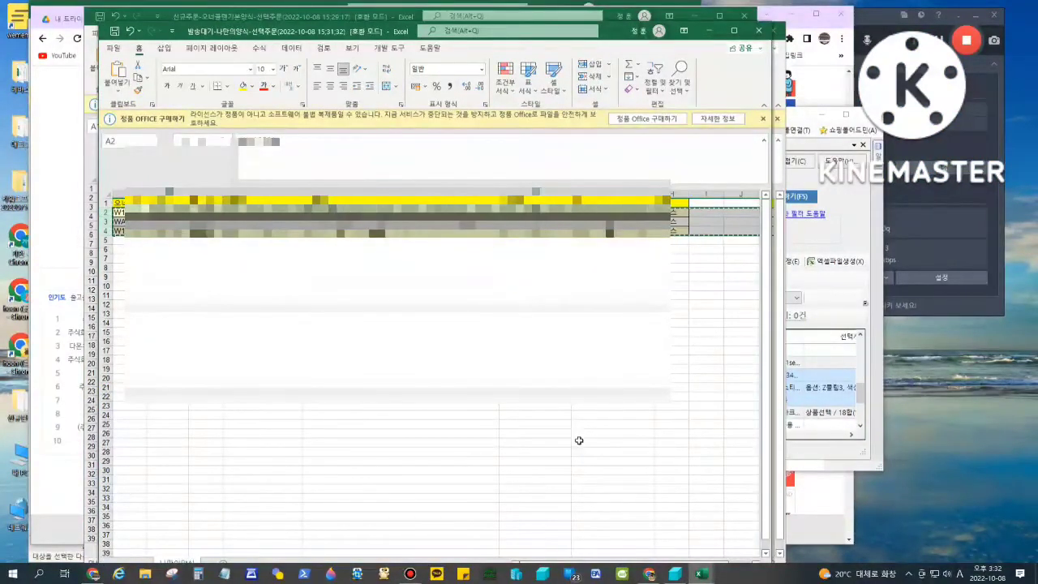
mouse_move(702, 573)
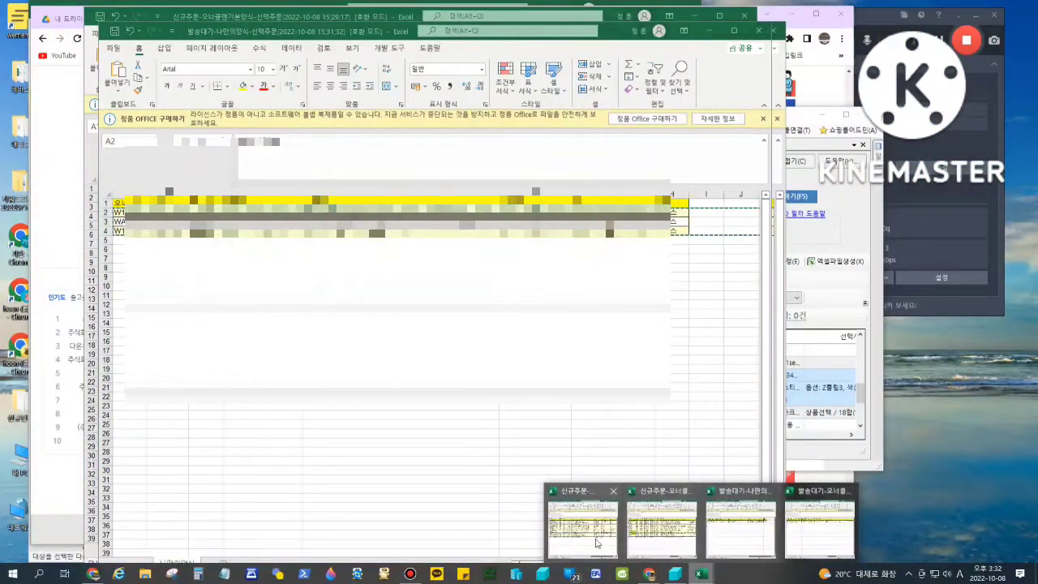
click(584, 531)
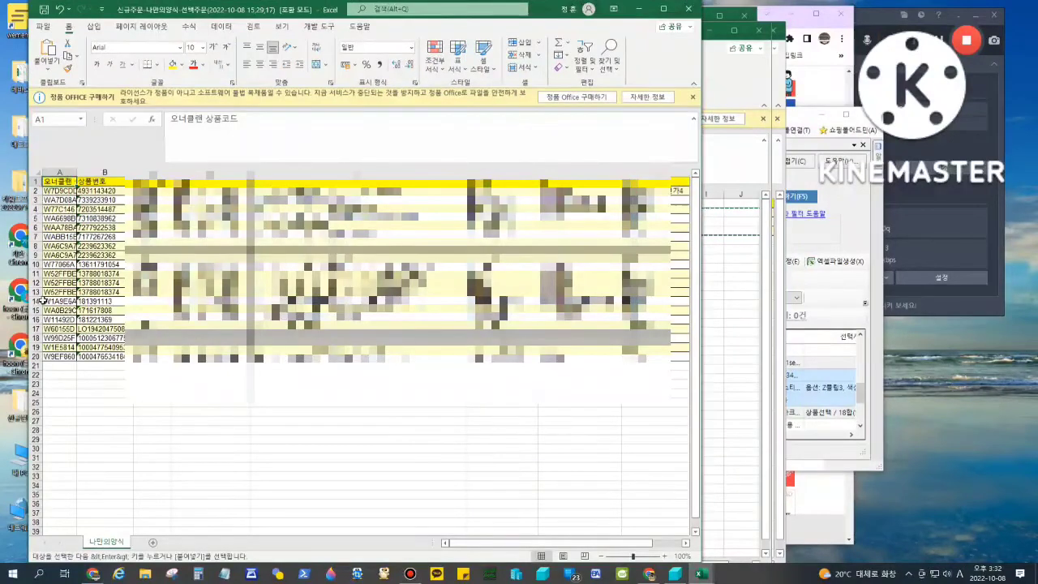
click(42, 300)
key(ctrl+v)
click(250, 373)
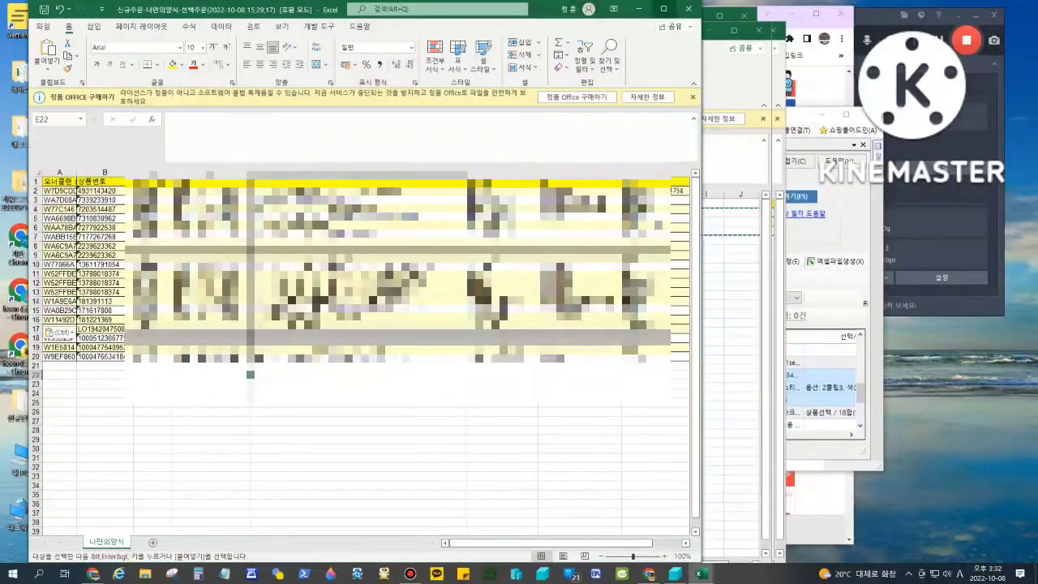
Step: Close the 발송대기-나만의양식 and 발송대기-오너클랜기본양식 workbooks
mouse_move(702, 573)
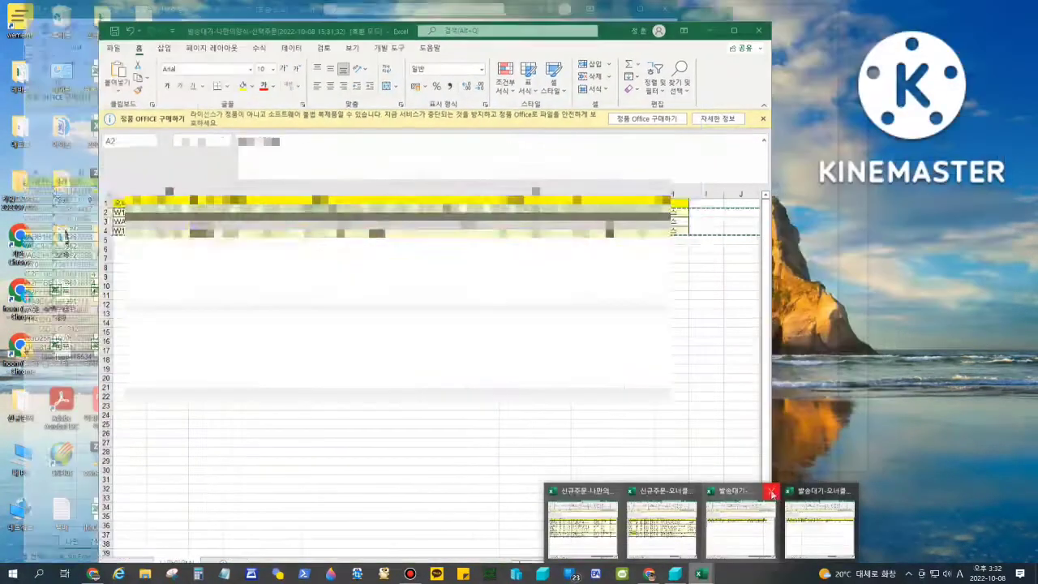
click(772, 493)
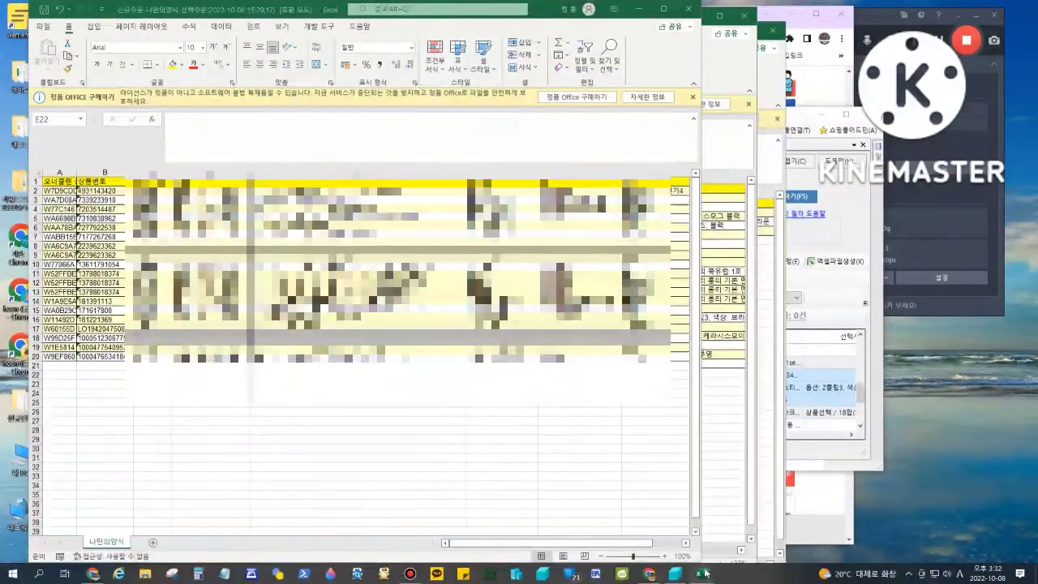
mouse_move(705, 573)
click(704, 519)
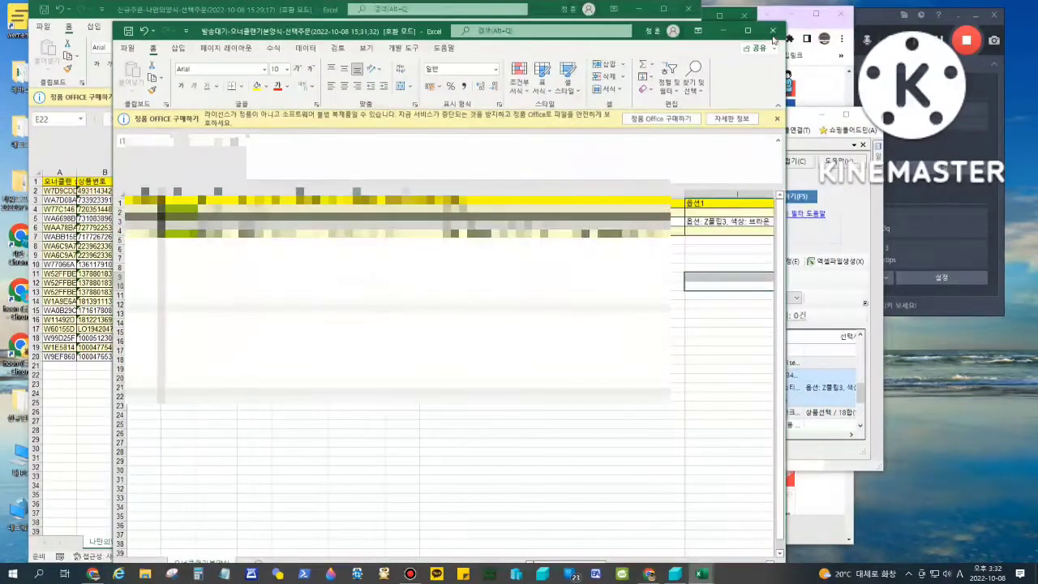
click(771, 31)
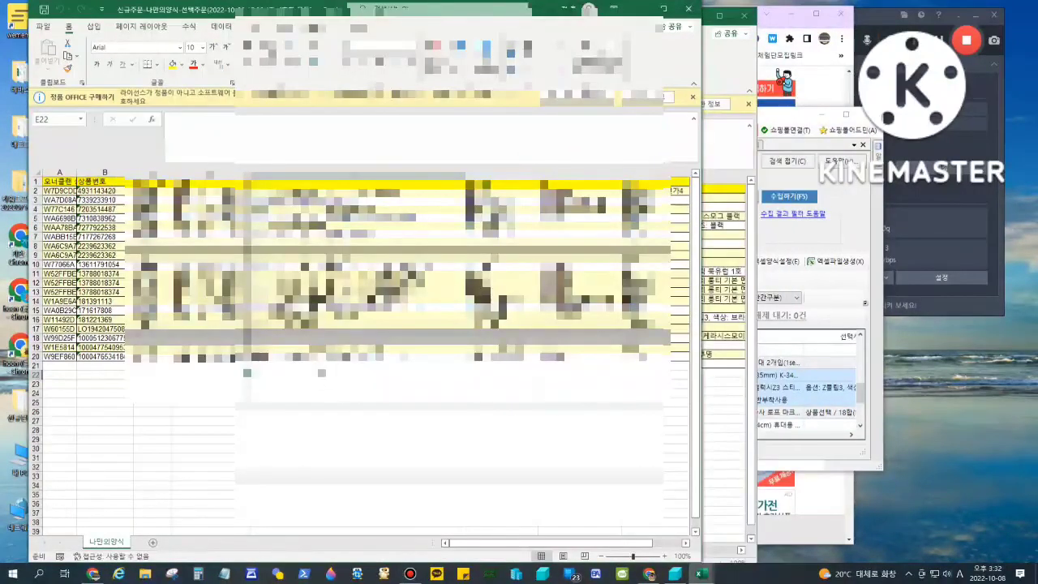
Step: Bring up the 신규주문-오너클랜기본양식 workbook, then switch to Chrome and reopen the 오너클랜 Excel bulk order page
mouse_move(704, 575)
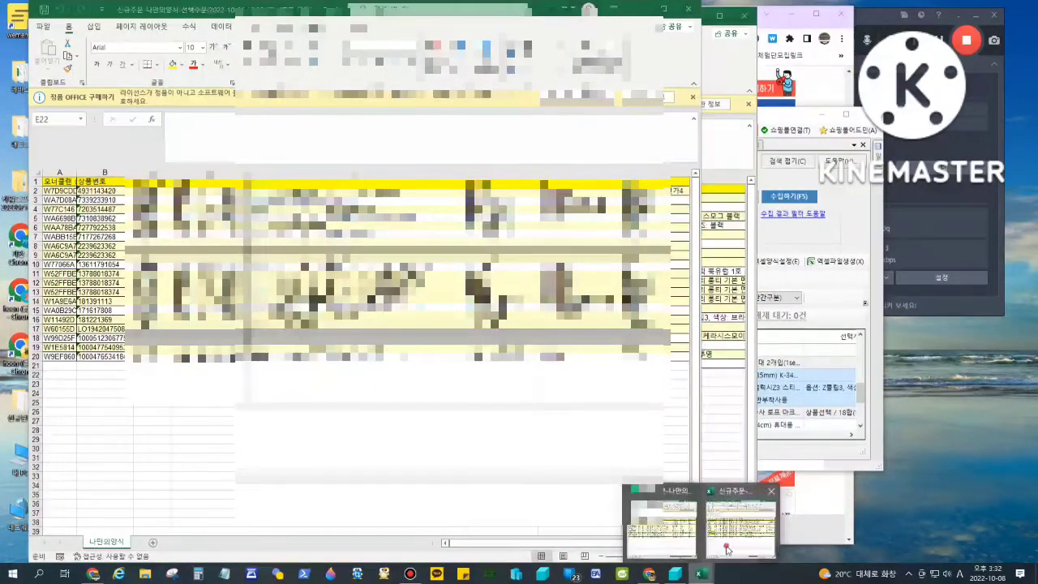
click(727, 548)
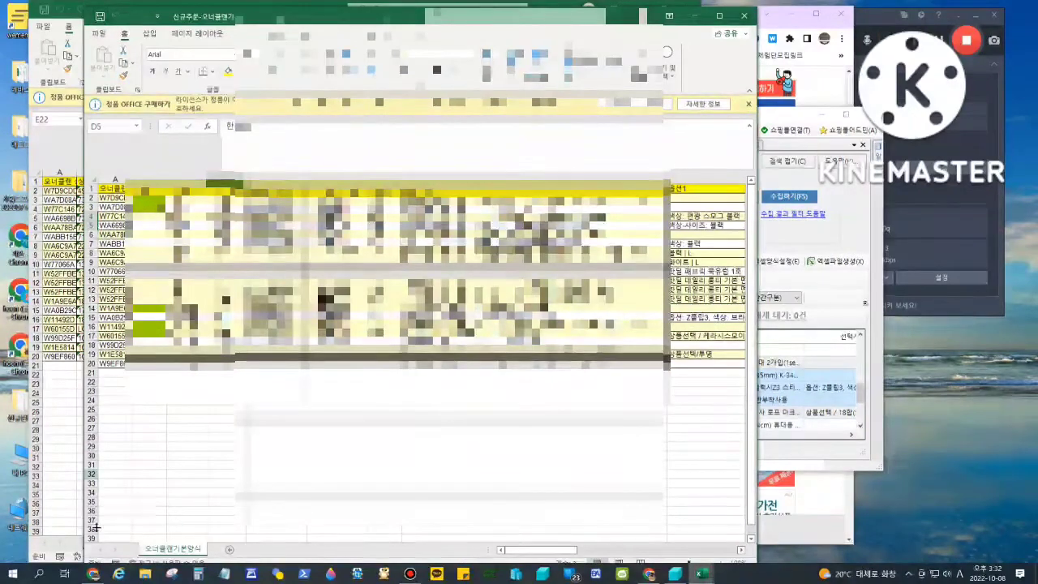
click(93, 573)
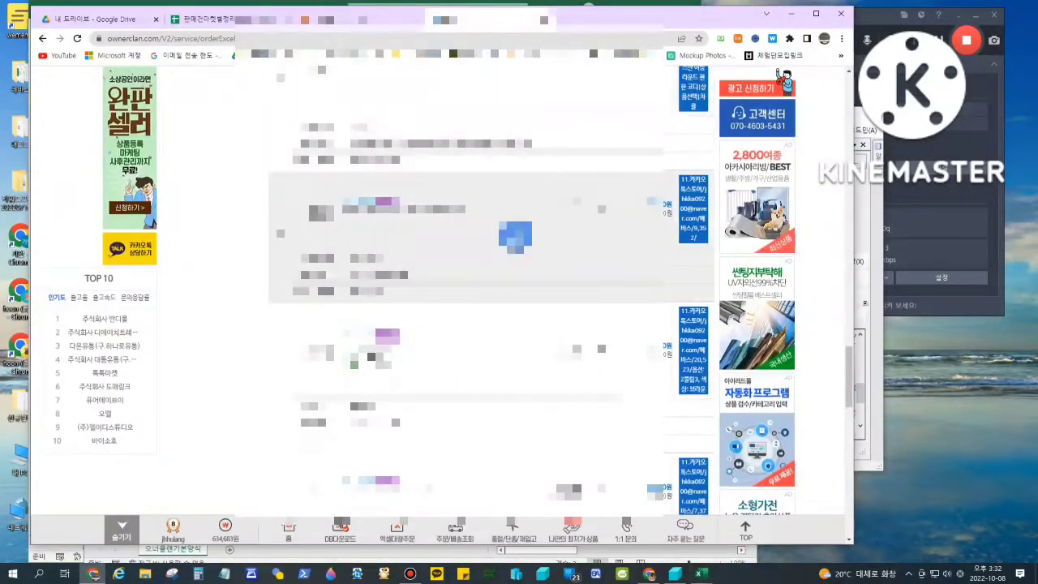
click(396, 530)
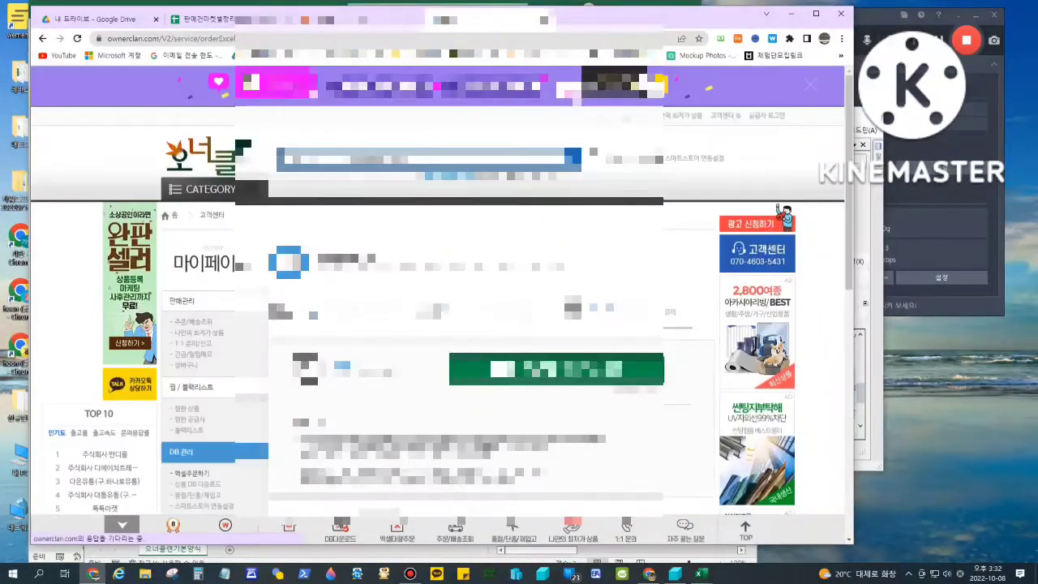
Step: Upload the 신규주문-오너클랜기본양식 file from the 주문 folder and load its orders into the bulk order list
click(391, 249)
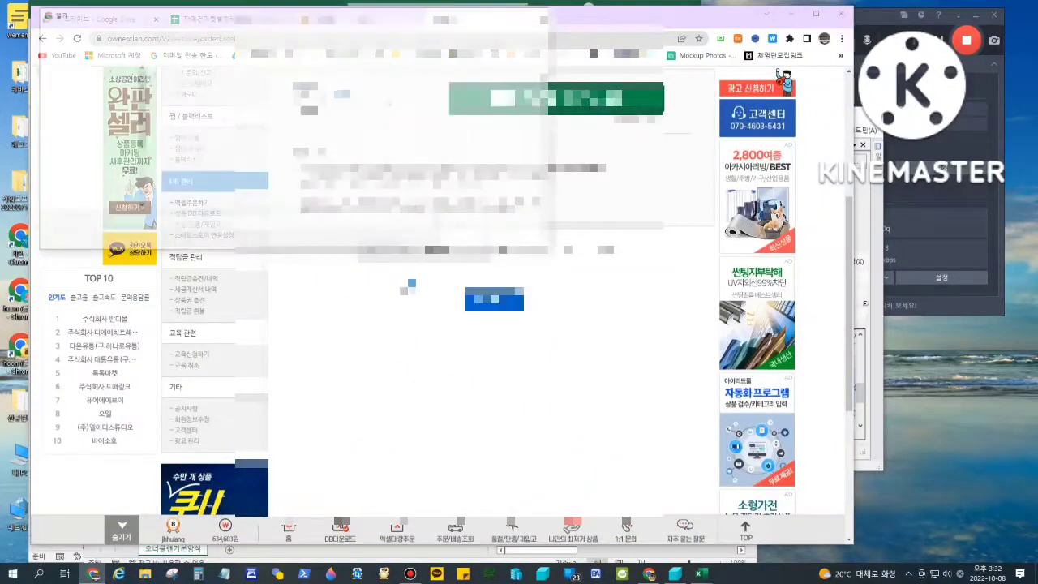
click(316, 84)
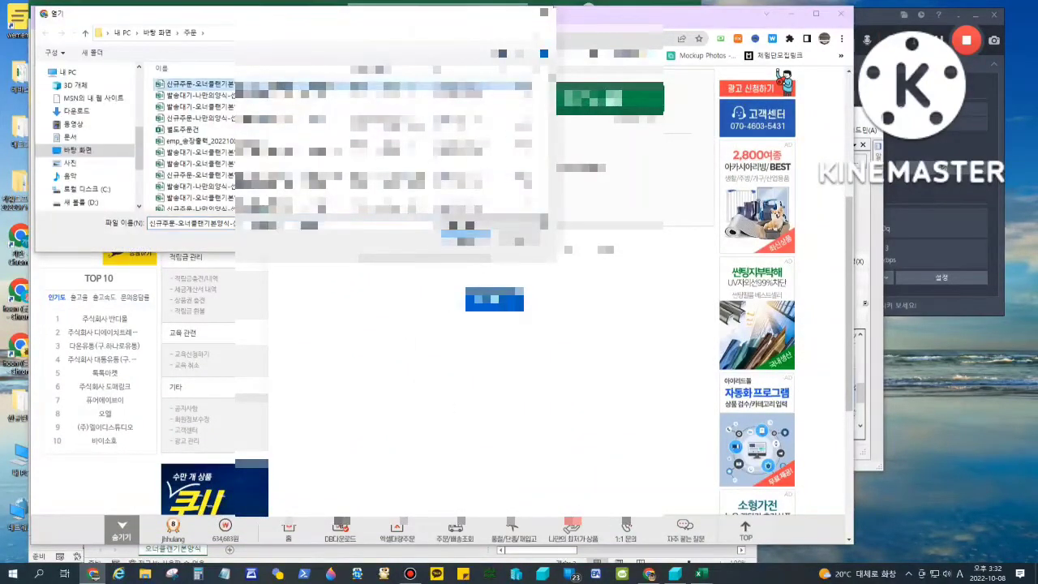
click(465, 236)
click(495, 299)
Step: Choose the product option for the 스마트스토어 order whose memo reads 색상: 편광 스모그 블랙
scroll(507, 284, down, 3)
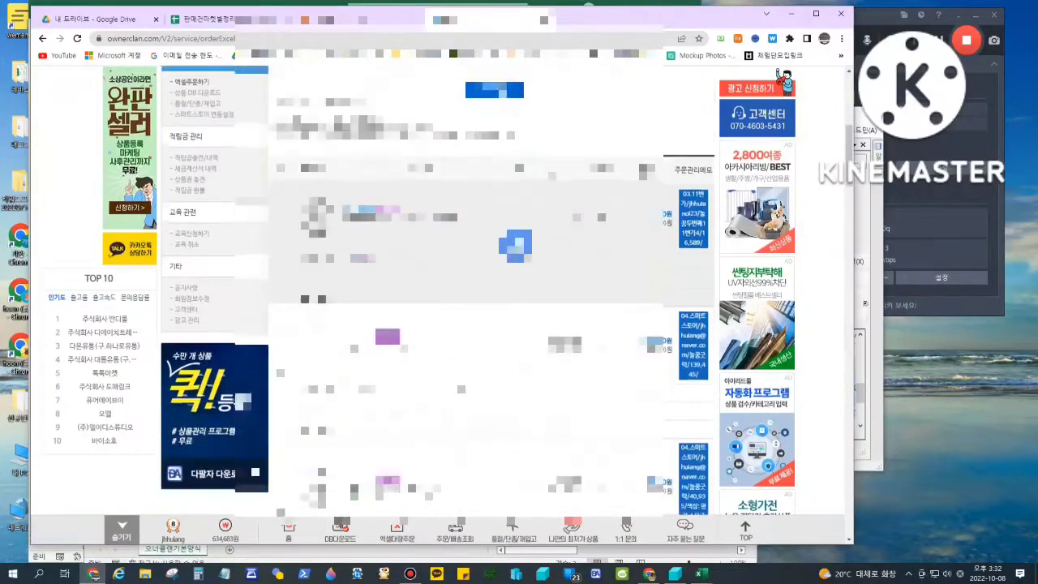
scroll(515, 275, down, 2)
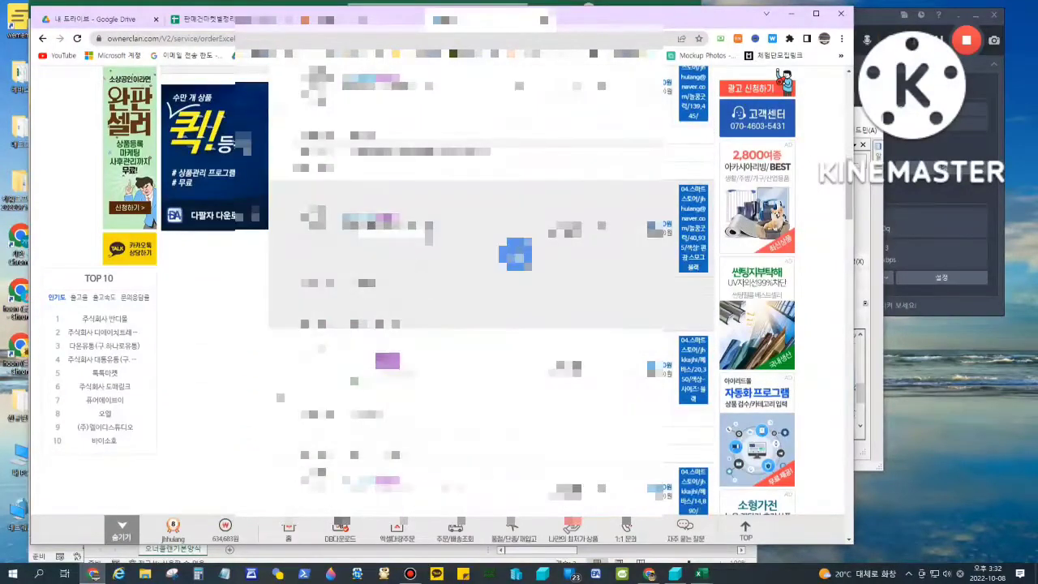
click(417, 232)
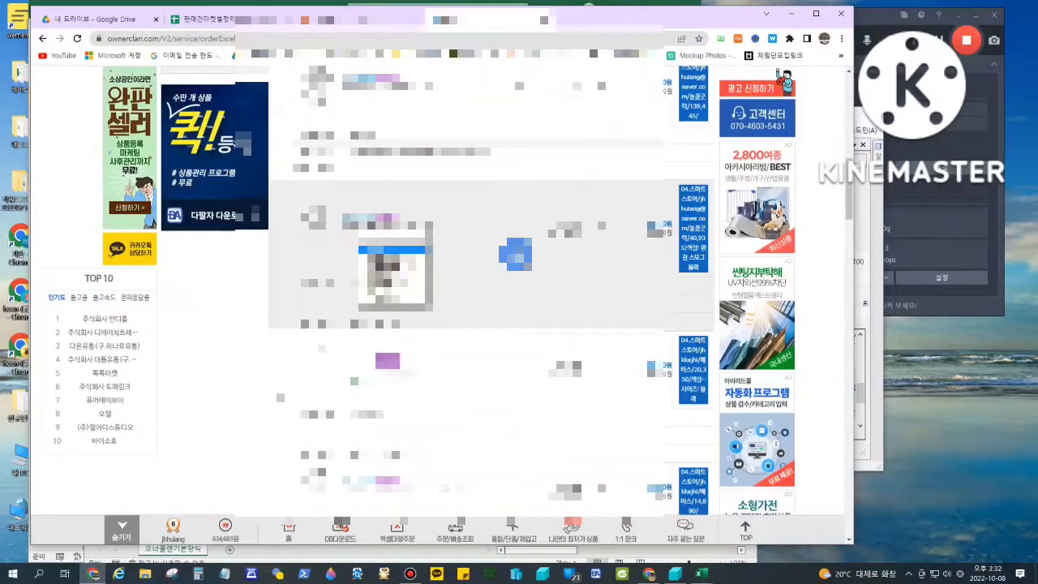
key(Down)
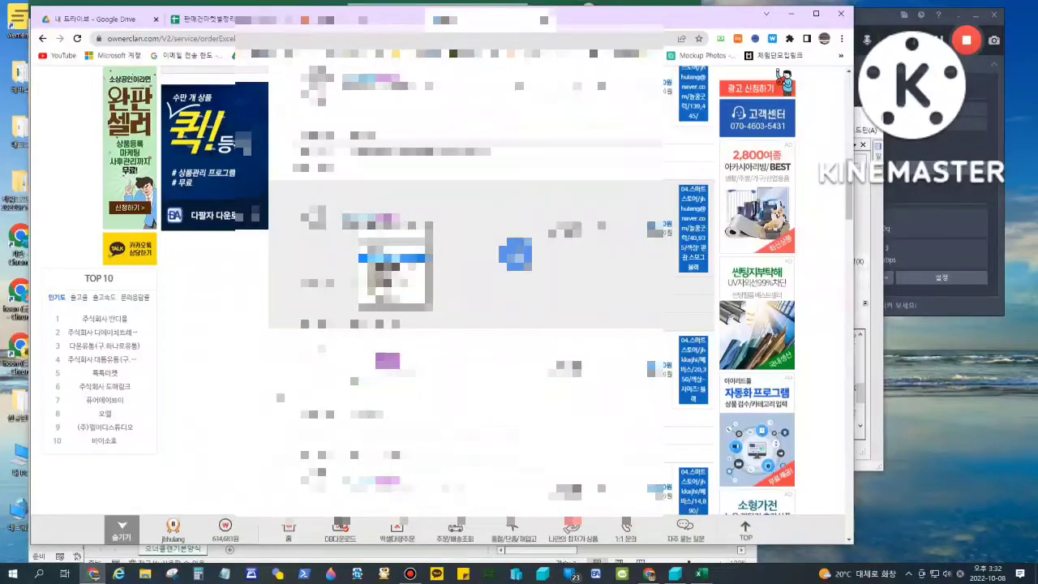
key(Down)
key(Return)
Step: Choose the product options for the two following 스마트스토어 orders with 블랙 in their memos
scroll(515, 243, down, 1)
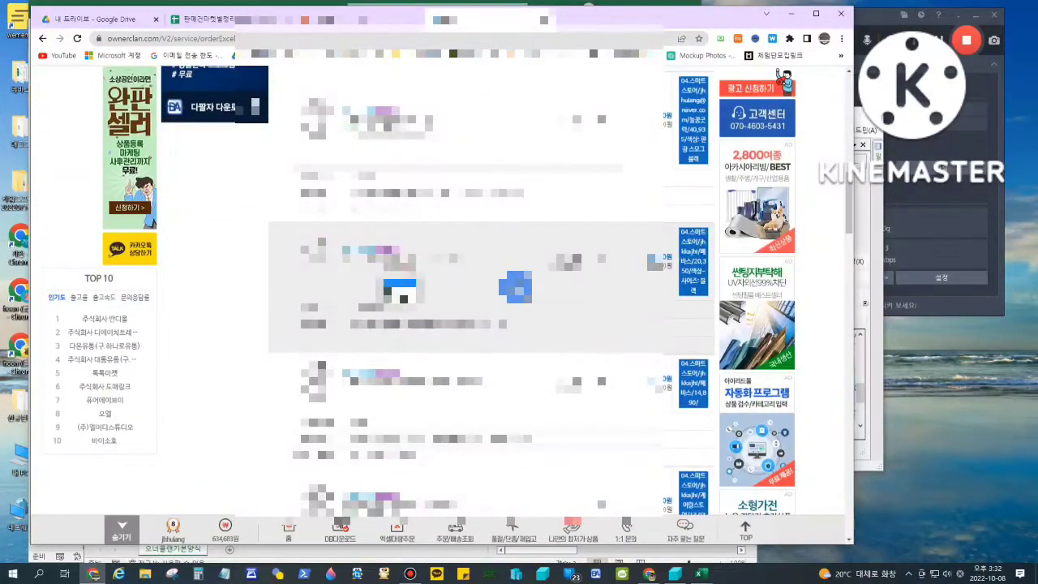
scroll(515, 291, down, 2)
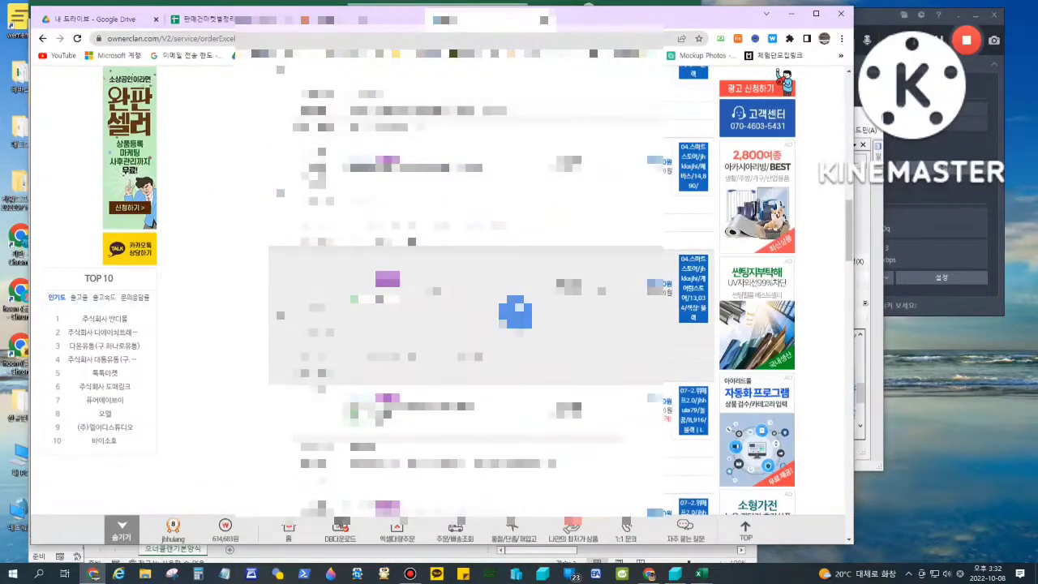
click(383, 299)
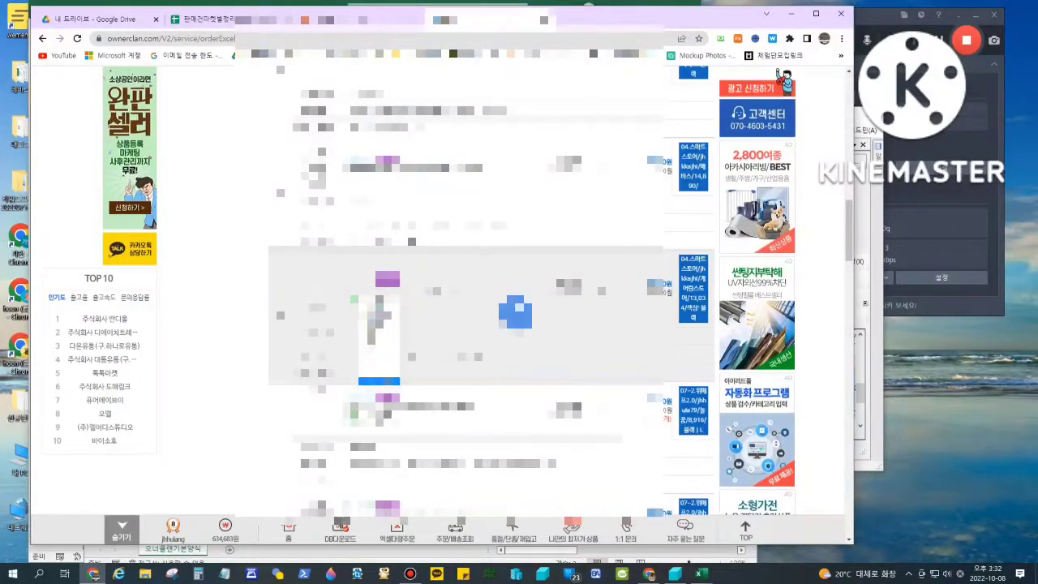
click(386, 380)
Step: Set both product options of the 위메프2.0 order to match its memo, 블랙 | L
scroll(385, 377, down, 1)
click(381, 363)
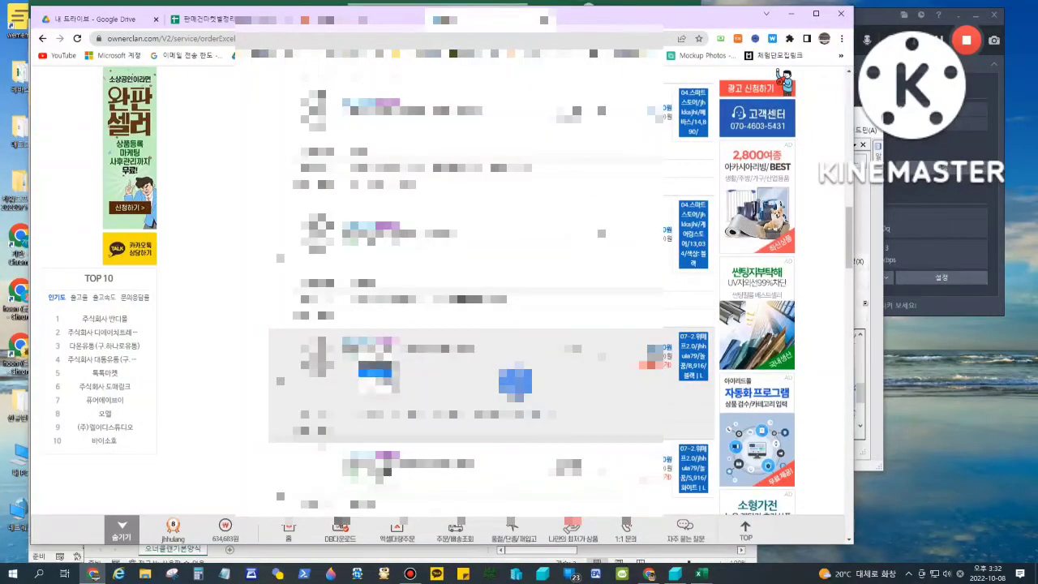
click(386, 389)
click(383, 365)
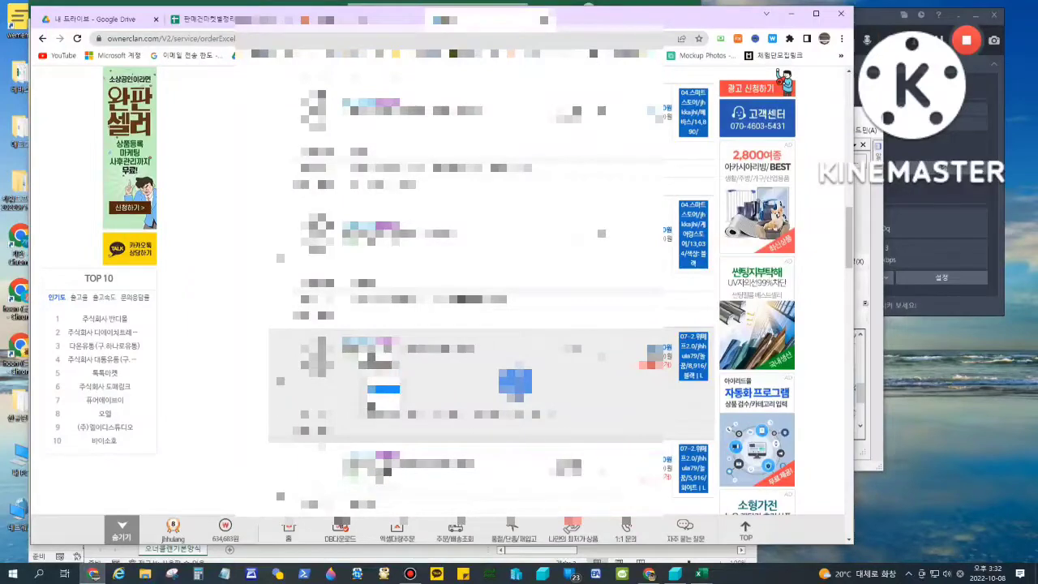
click(390, 392)
Step: Set the product options of the 위메프2.0 order whose memo reads 화이트 | L
scroll(392, 378, down, 3)
click(386, 315)
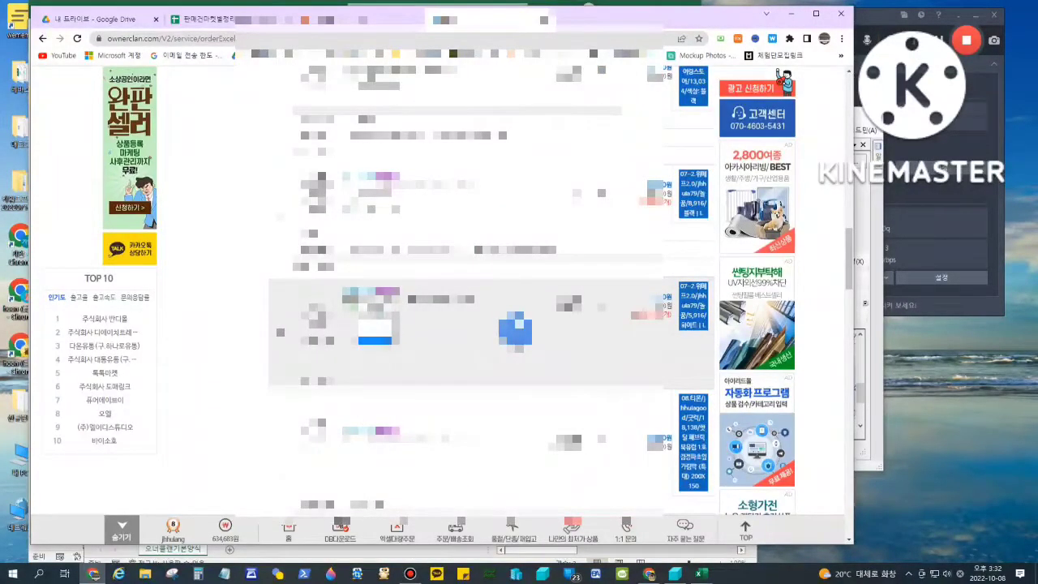
click(378, 340)
click(384, 322)
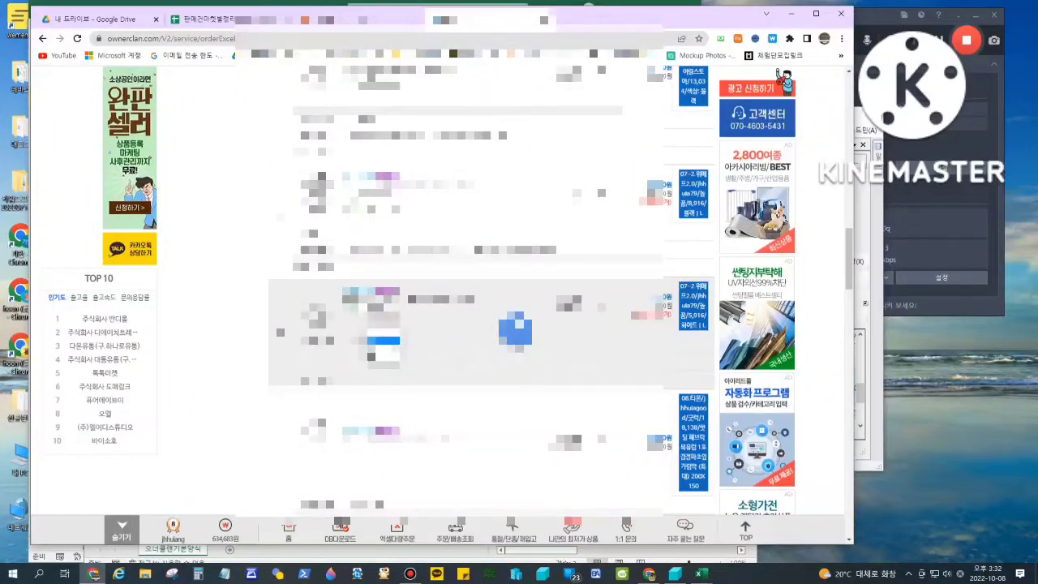
Step: Choose the product option matching the memo for each of the three 티몬 데일리 롱티 orders
scroll(515, 330, down, 5)
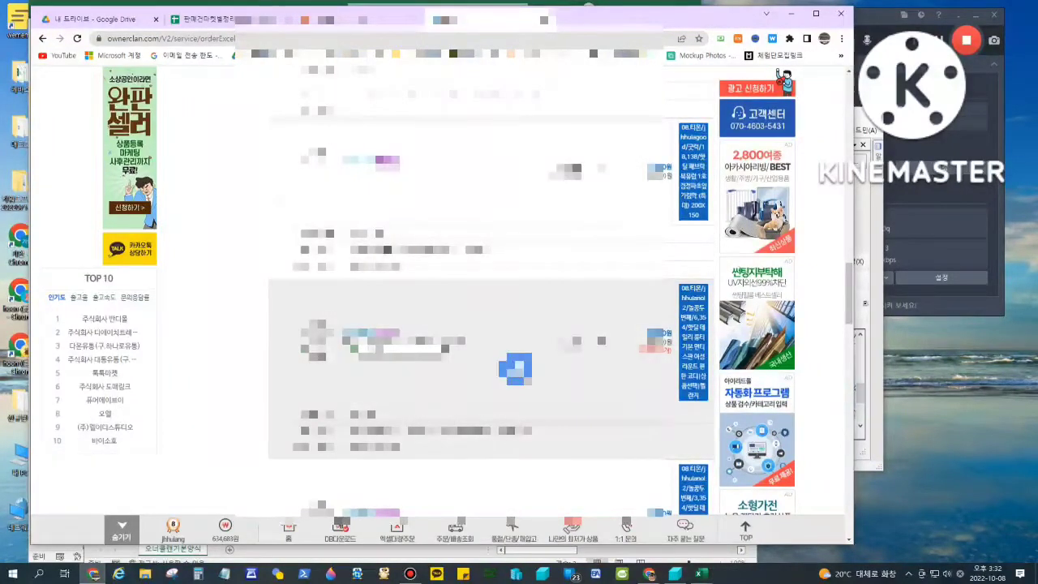
click(405, 348)
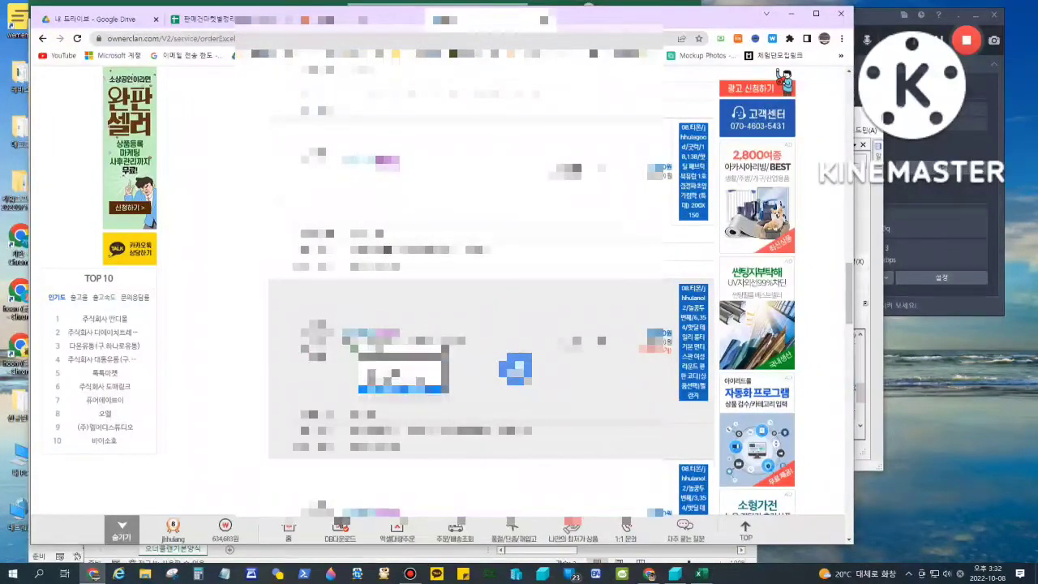
click(419, 379)
scroll(430, 389, down, 5)
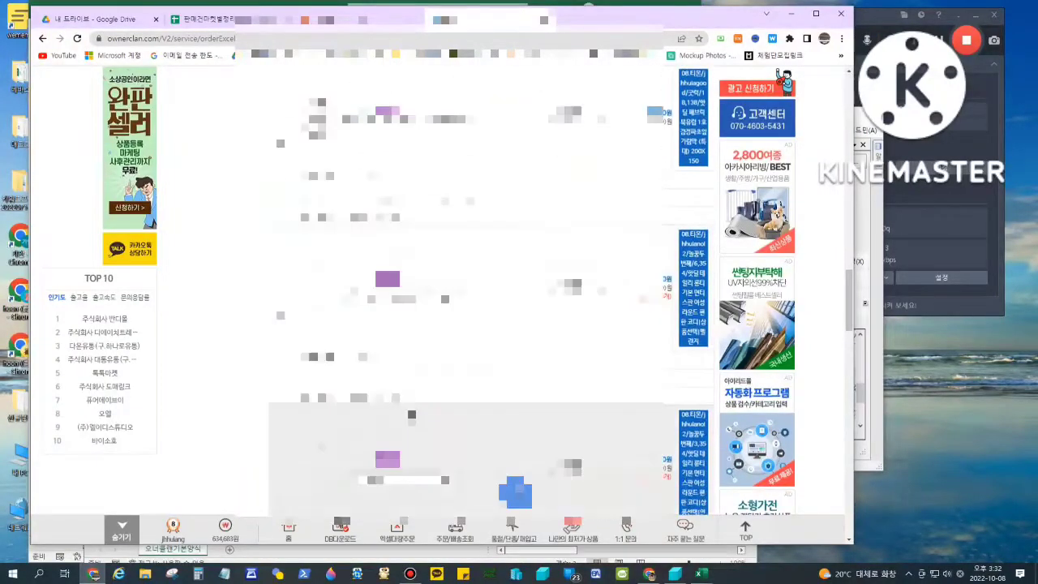
click(434, 260)
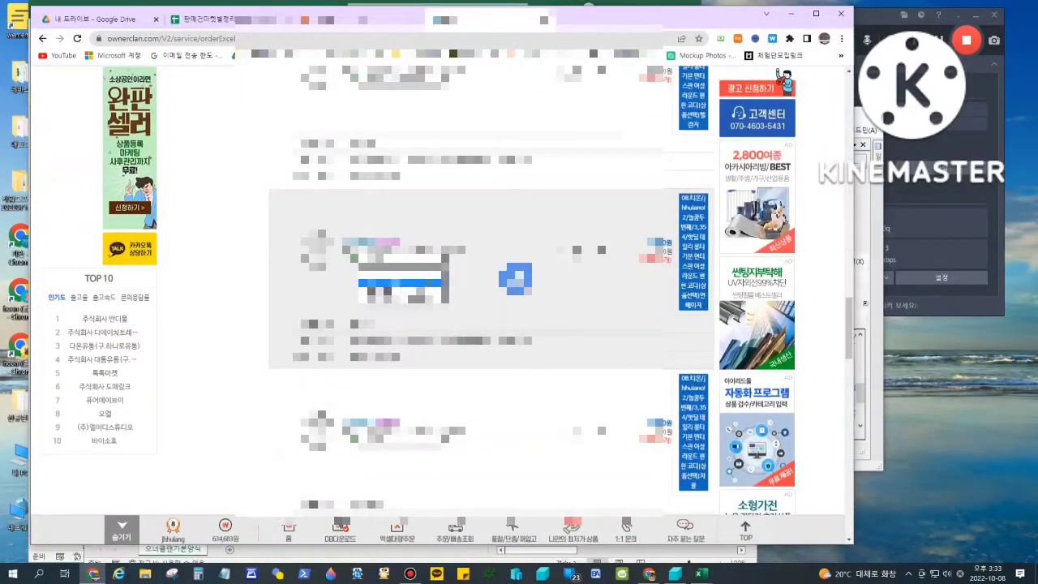
click(429, 295)
scroll(413, 391, down, 2)
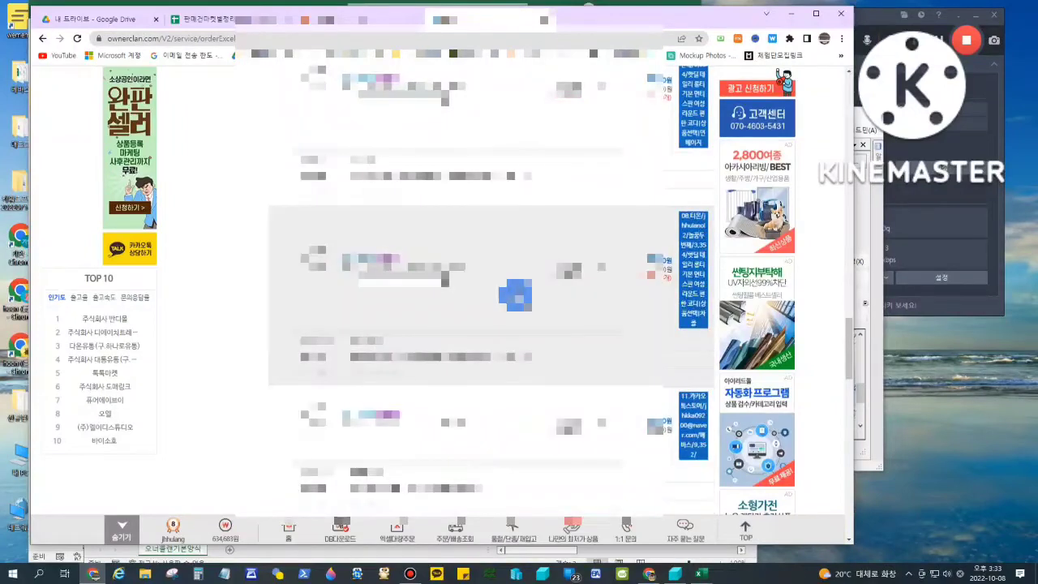
click(437, 277)
click(431, 308)
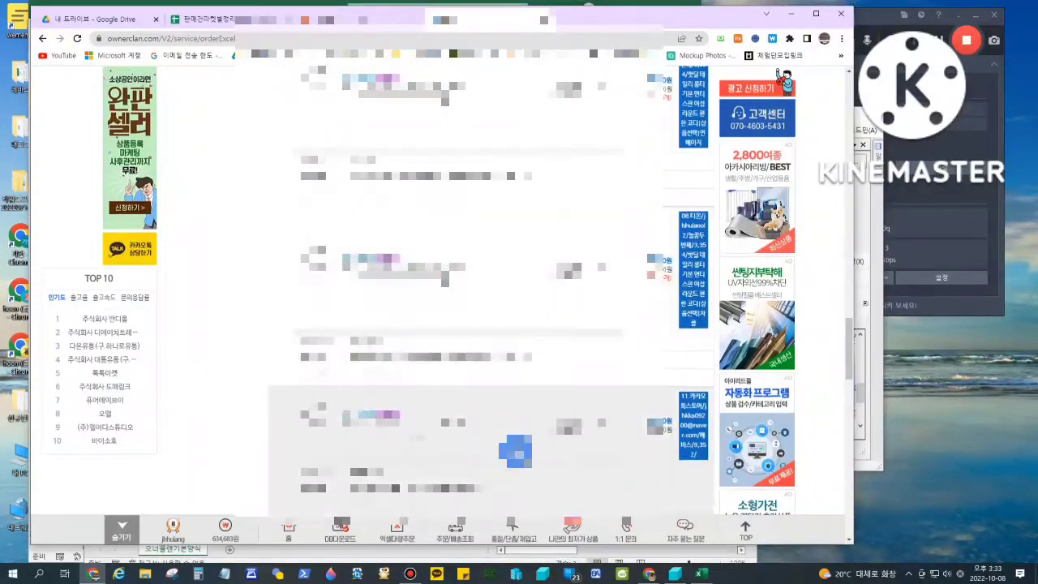
Step: Choose the product option for the 카카오톡스토어 order with the memo Z플립3, 색상: 브라운
scroll(412, 397, down, 2)
scroll(515, 344, down, 2)
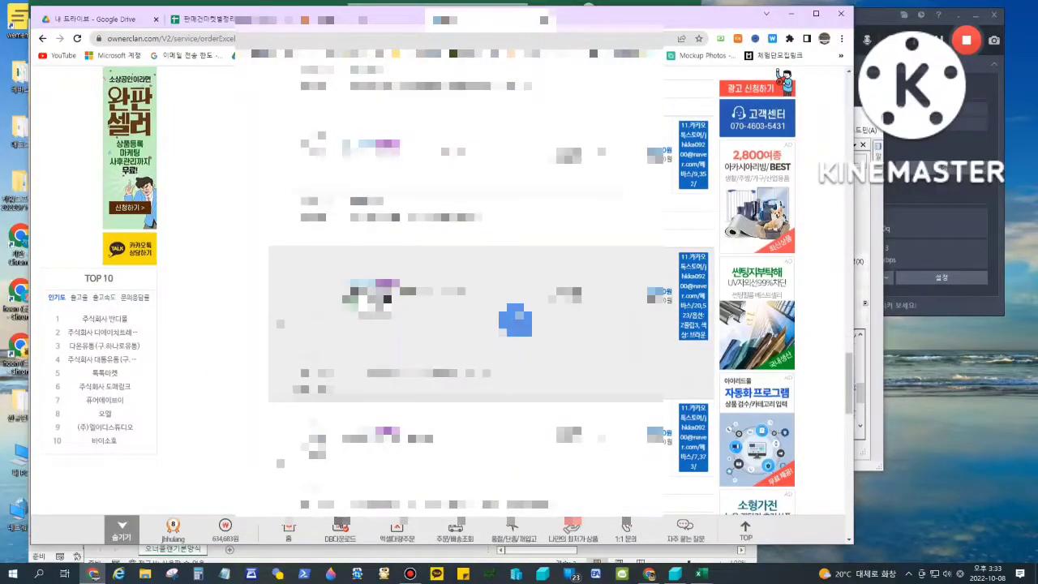
click(387, 300)
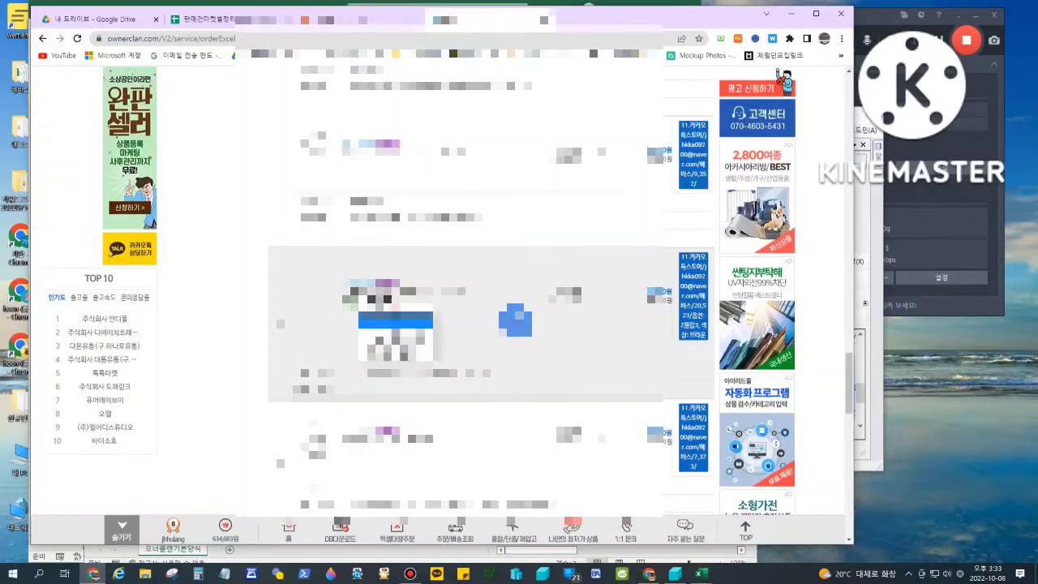
key(Up)
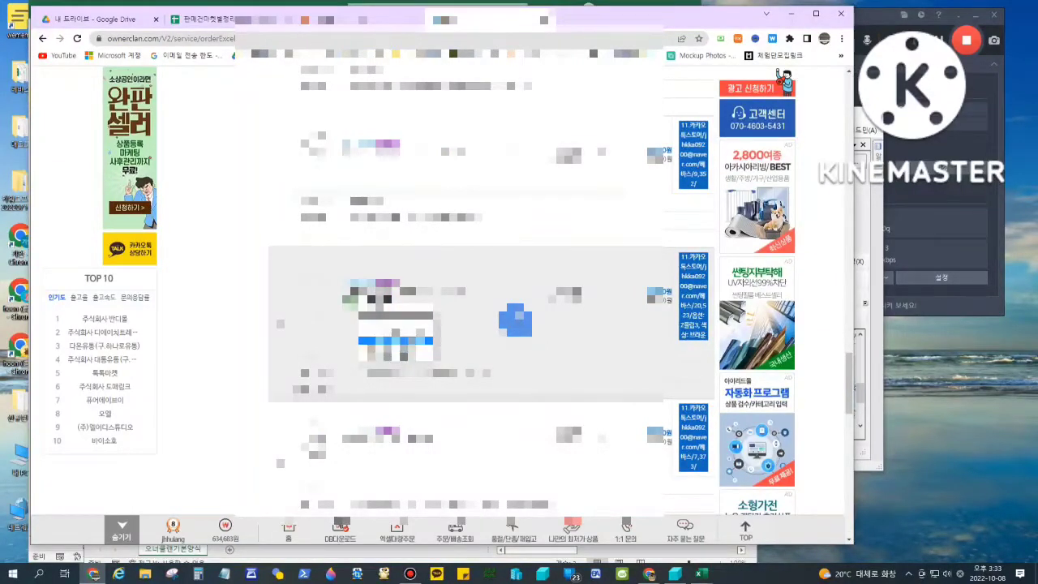
click(397, 338)
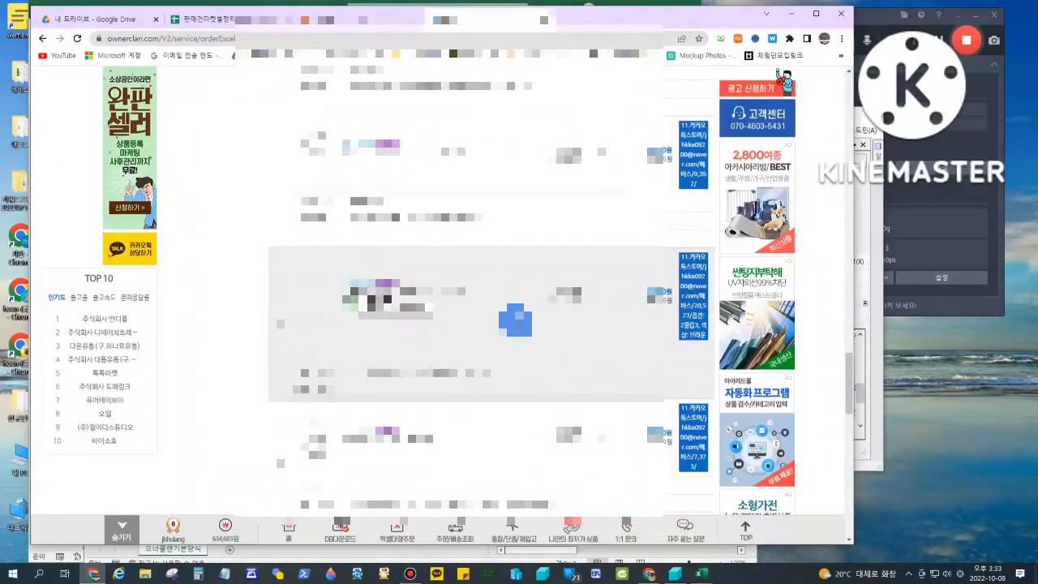
Step: Choose the product options for the 롯데온 600ml conditioner order and the SSG오픈마켓 order marked 상품선택/투명, and review the end of the list
scroll(424, 376, down, 7)
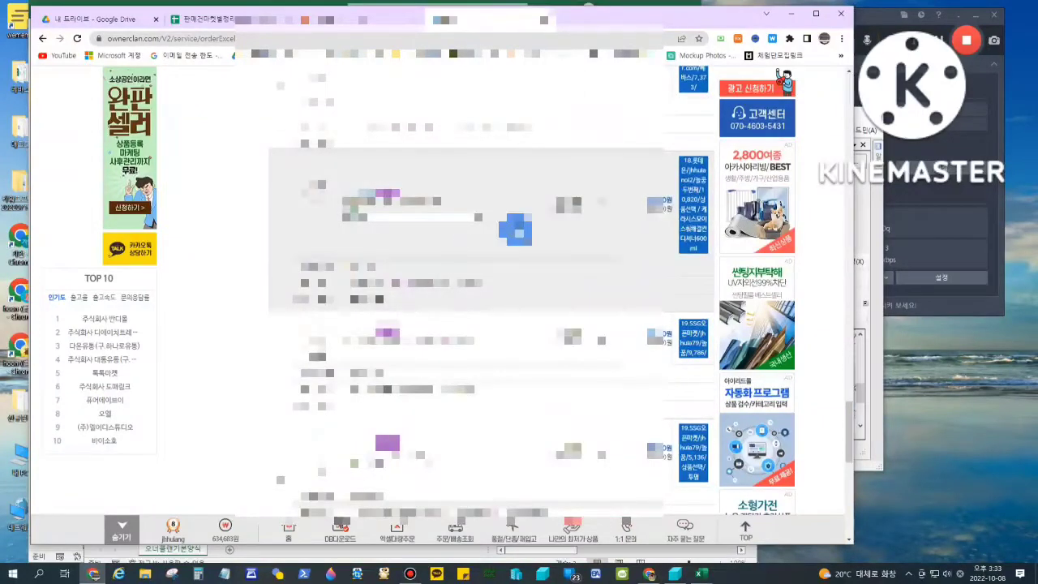
click(461, 218)
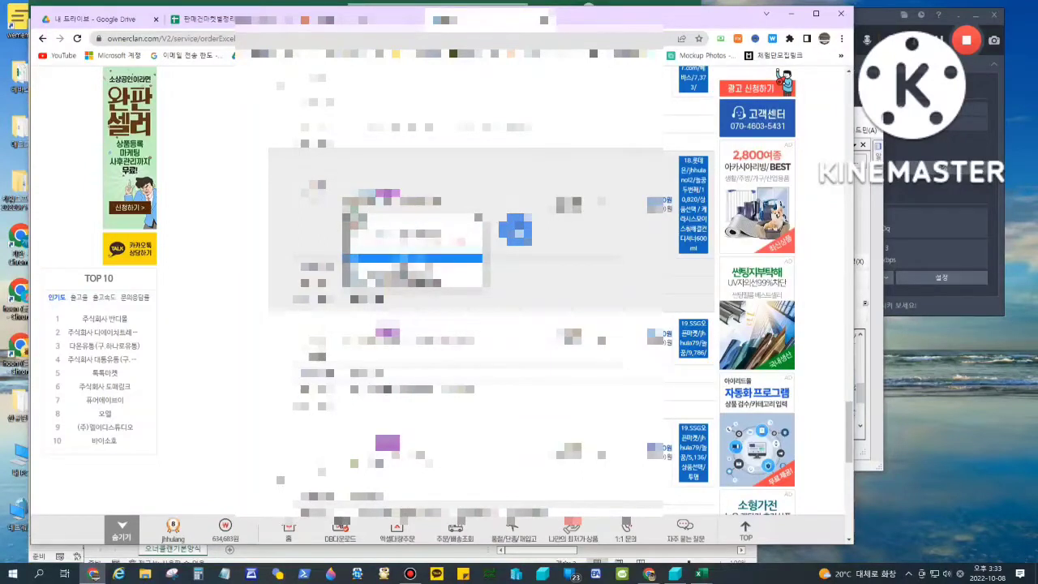
click(440, 268)
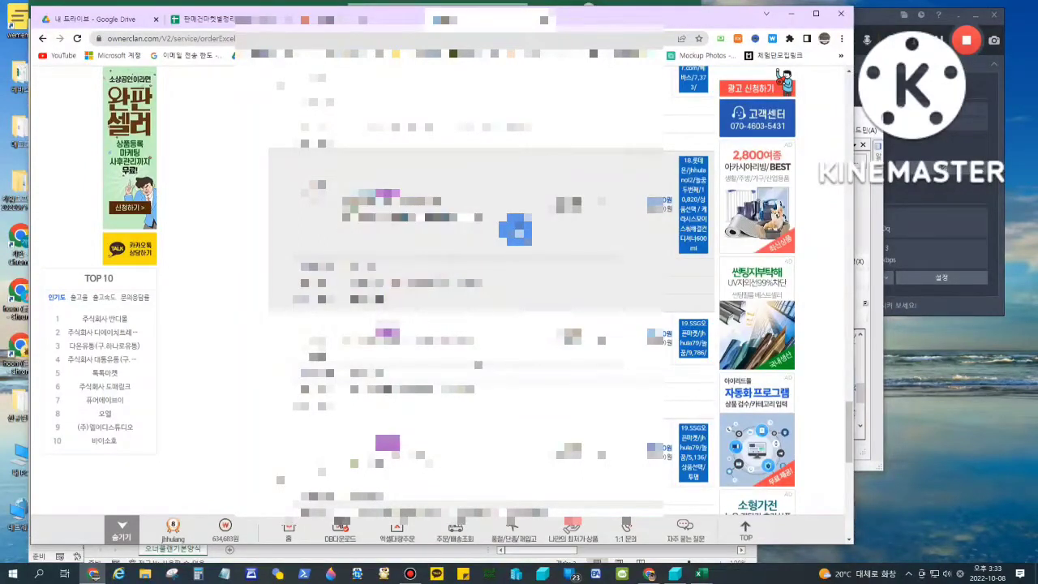
scroll(478, 364, down, 2)
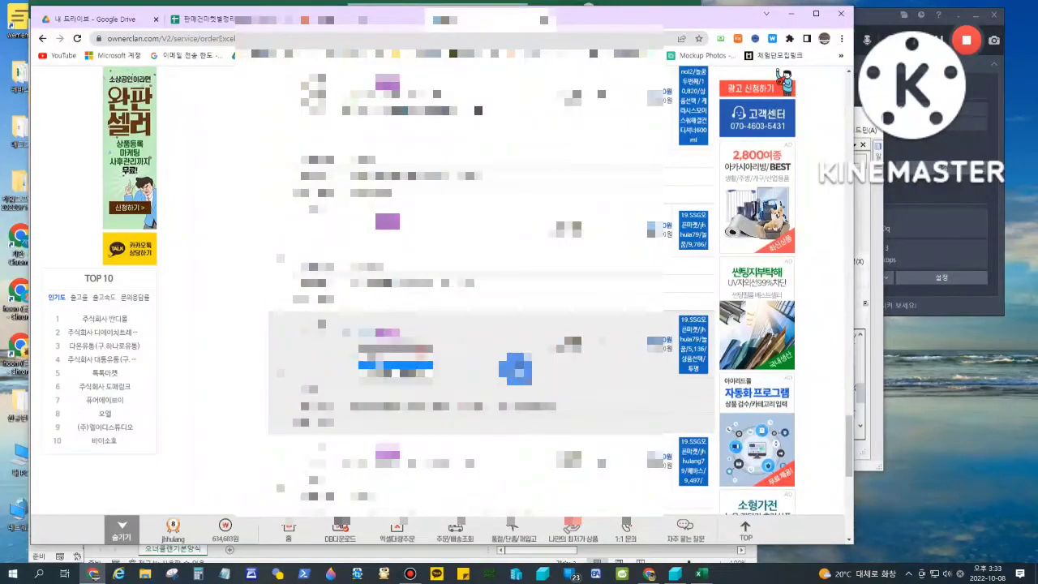
scroll(491, 324, down, 3)
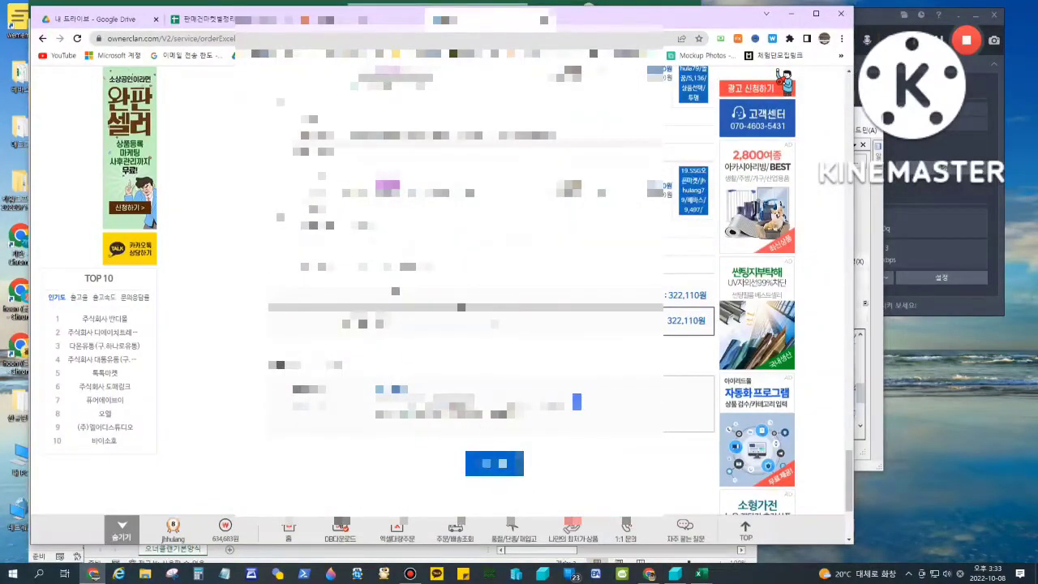
scroll(514, 261, up, 2)
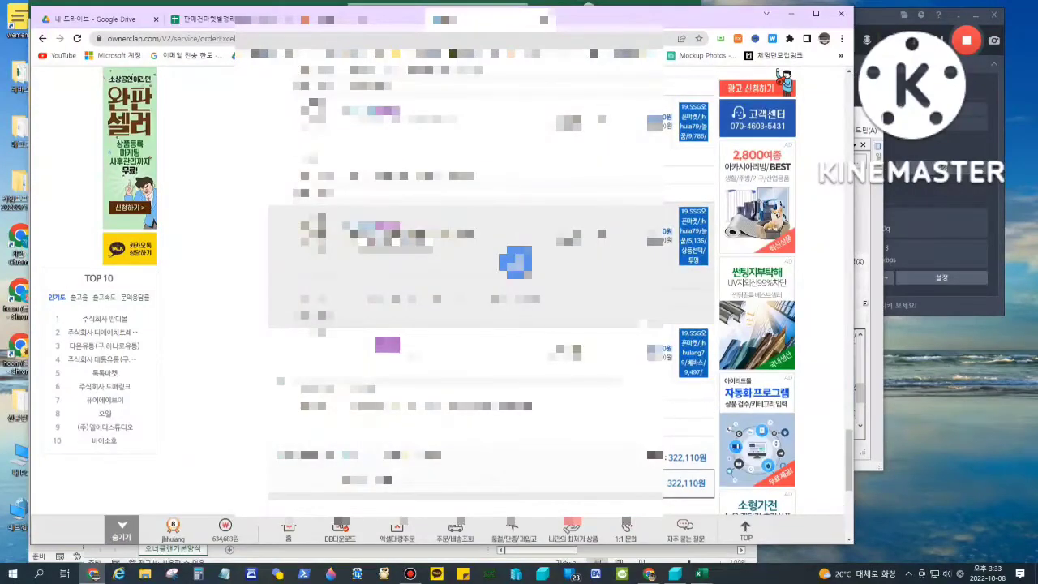
Step: Switch to the 신규주문-나만의양식 workbook in Excel and copy the order in row 2
click(787, 18)
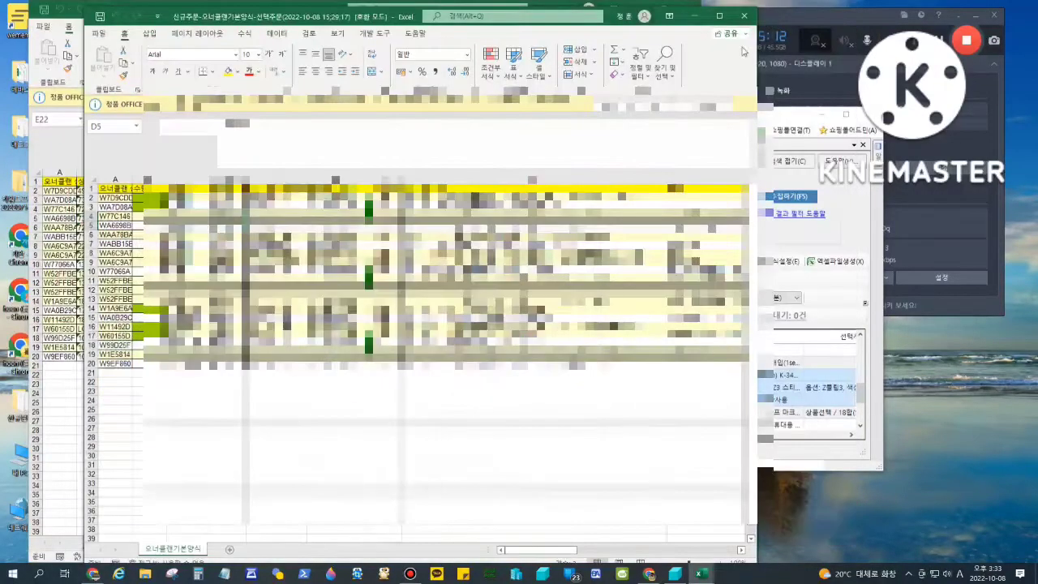
drag(401, 430, 665, 431)
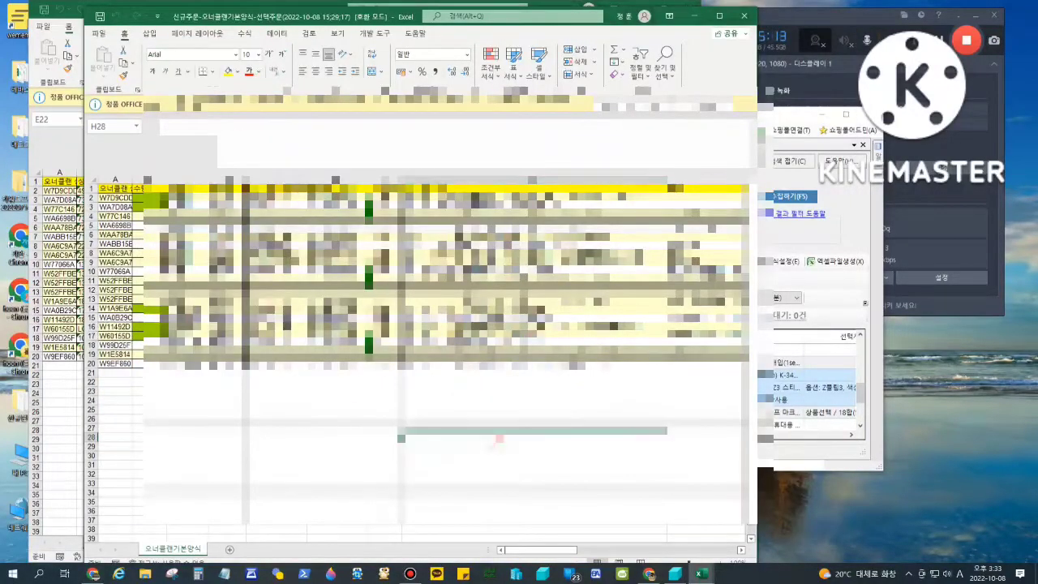
click(696, 18)
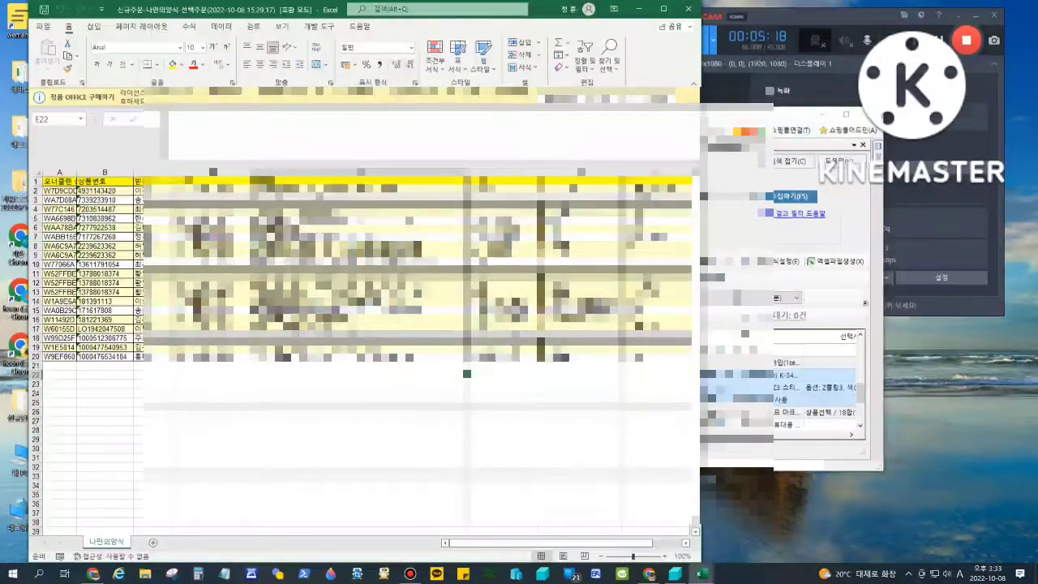
click(35, 191)
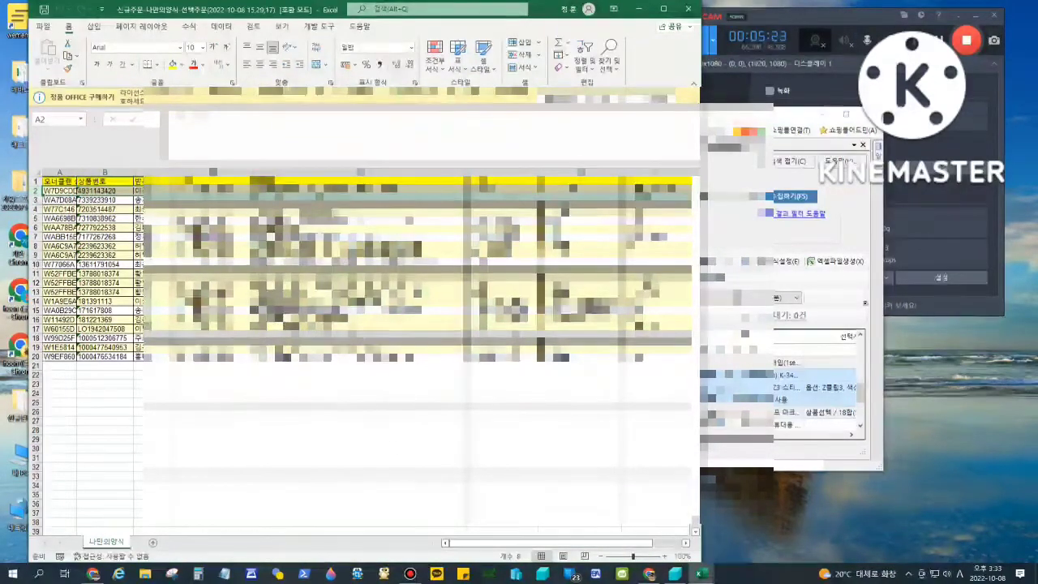
key(ctrl+c)
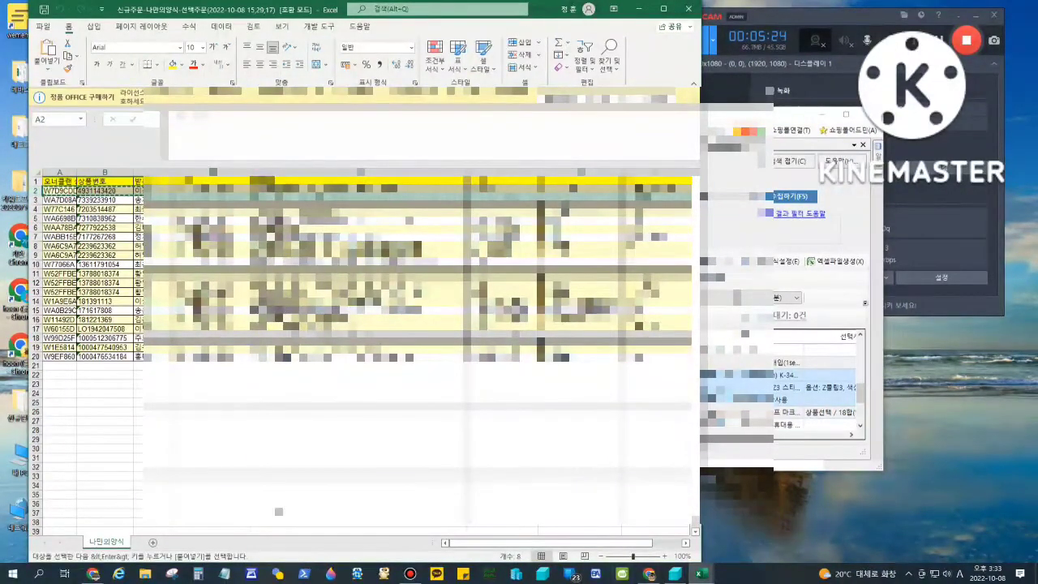
Step: Paste the copied order into the matching market sheet of the 판매건마켓별정리 Google spreadsheet at A98, leaving one blank row after the last entry
click(93, 573)
click(230, 20)
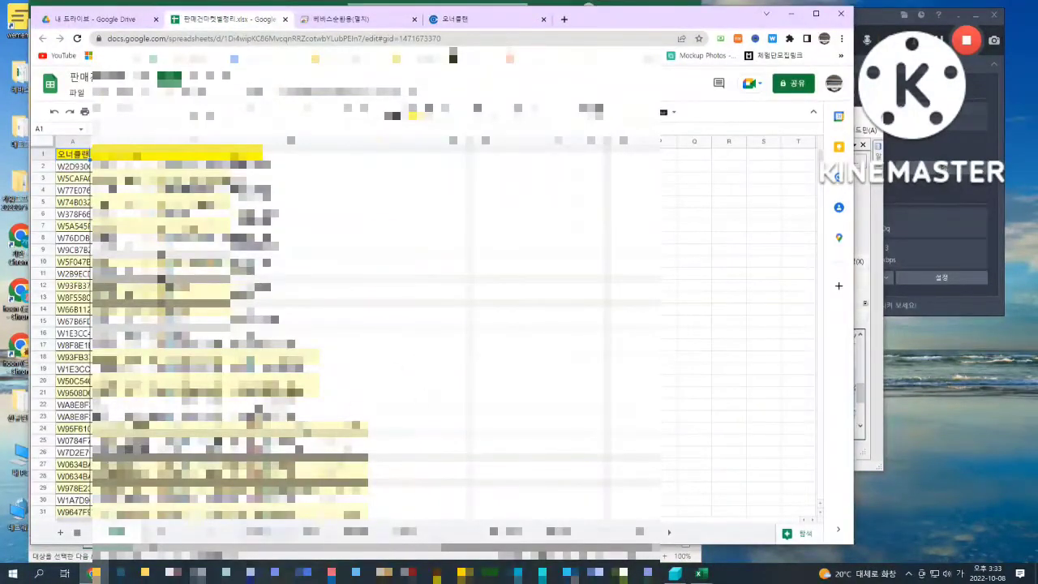
click(215, 531)
scroll(73, 403, down, 5)
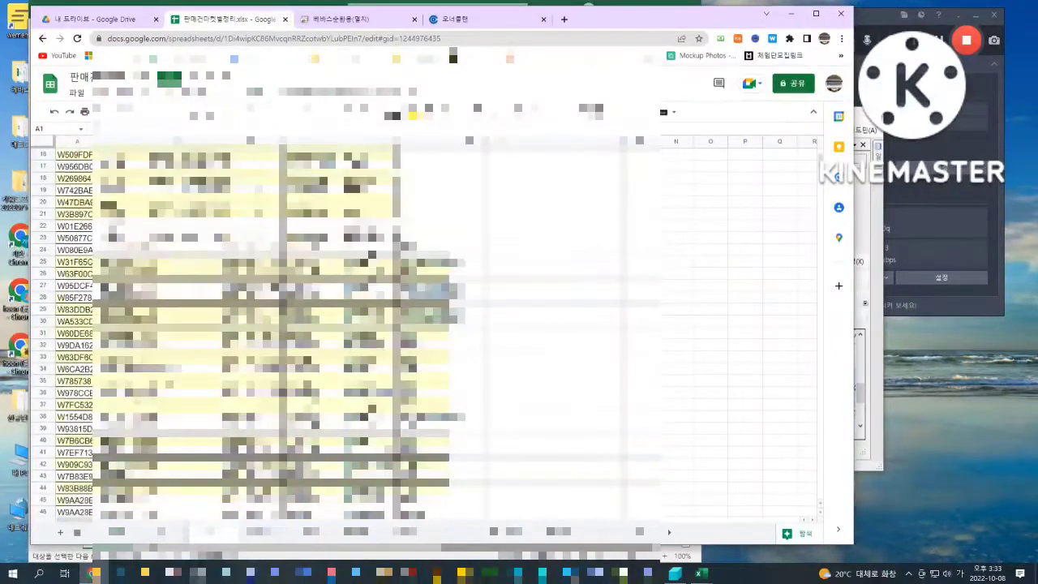
scroll(73, 402, down, 8)
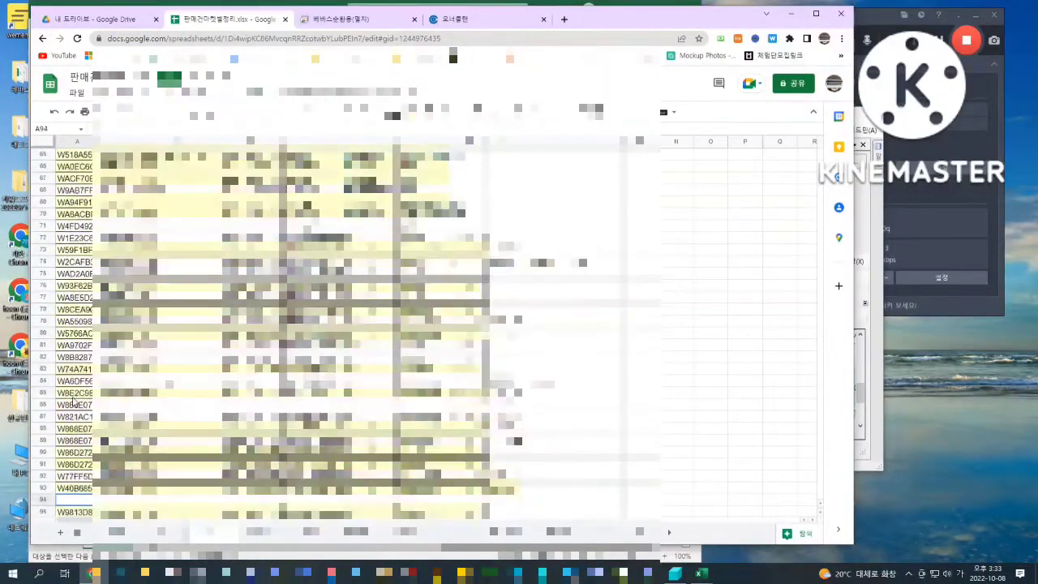
key(ctrl+Down)
key(ctrl+Down)
key(ctrl+Down)
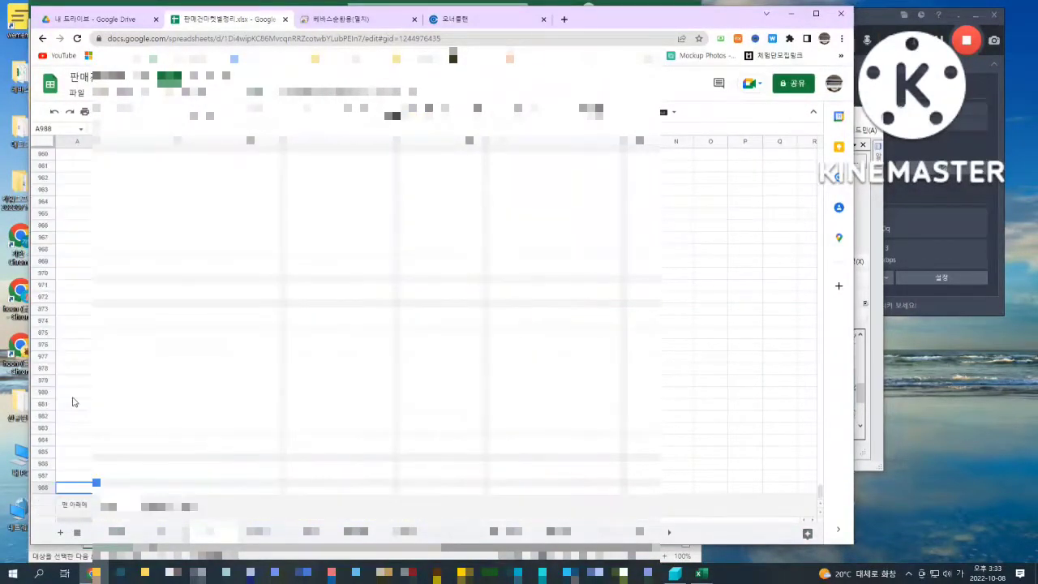
key(ctrl+Up)
key(Down)
key(Down)
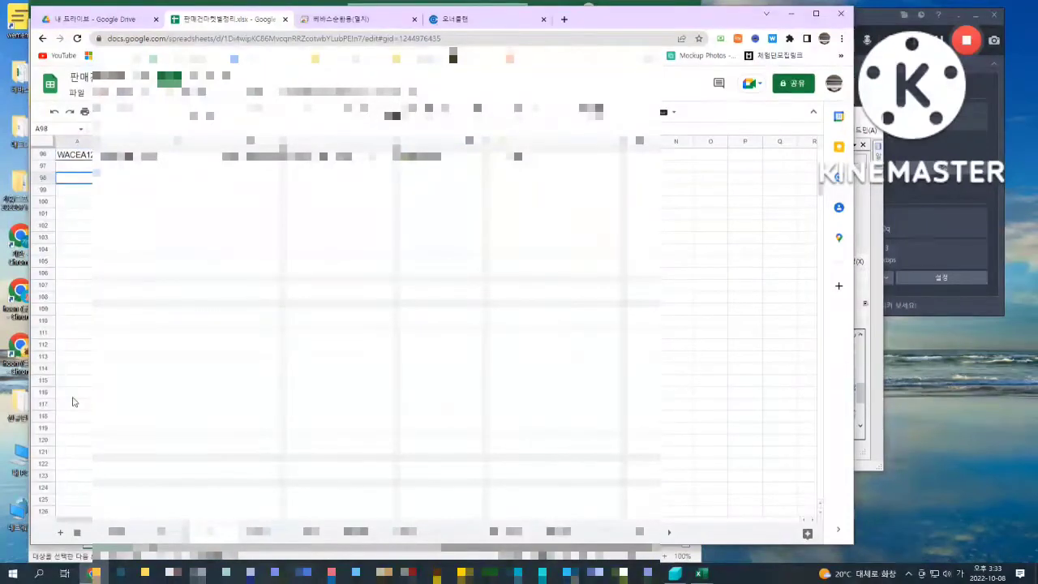
key(ctrl+v)
Step: Delete the blank row 94 that separates the earlier order entries in this market sheet
scroll(102, 302, up, 4)
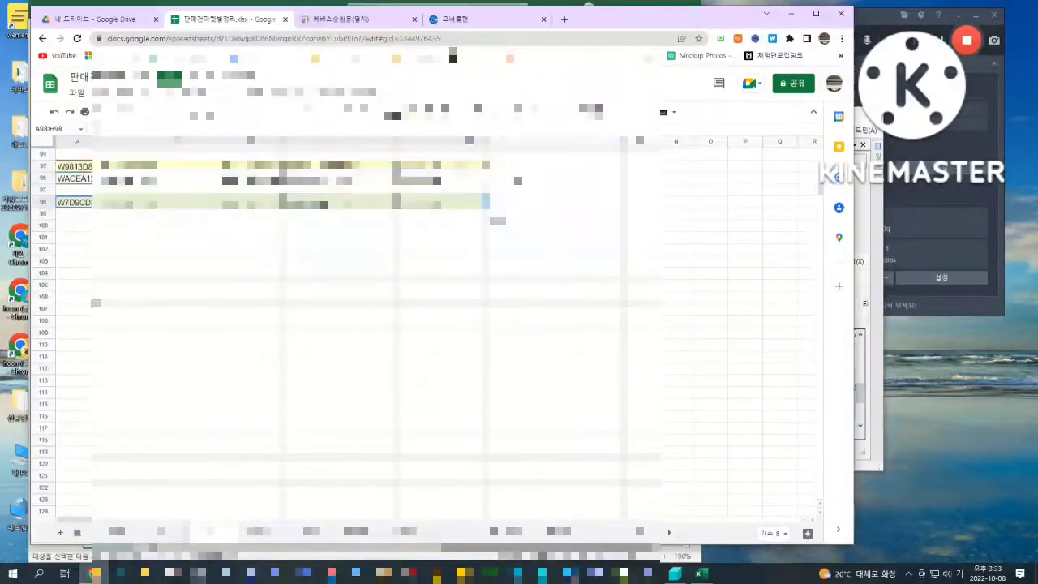
click(45, 274)
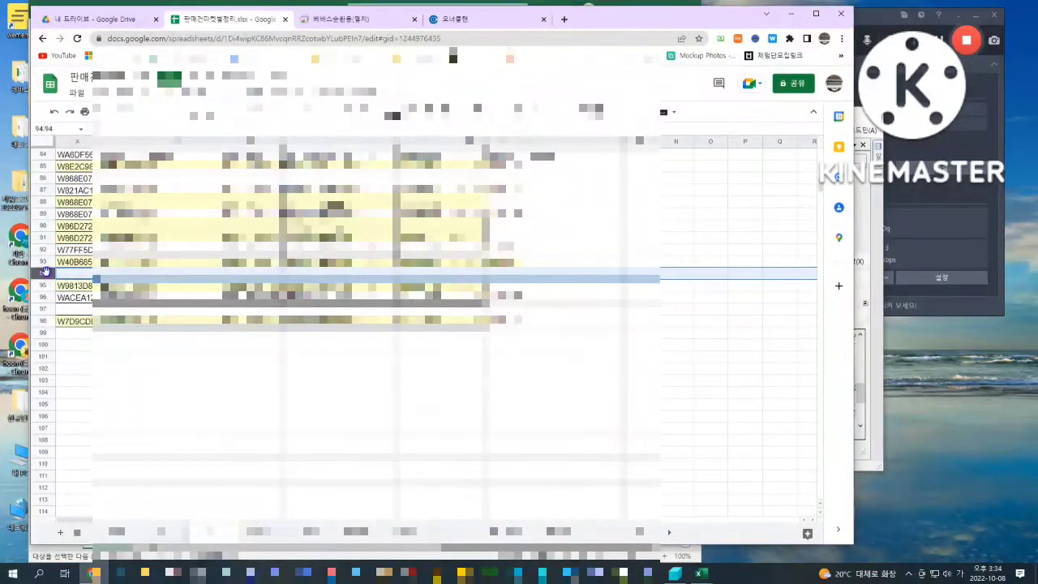
right_click(44, 274)
click(65, 400)
click(86, 321)
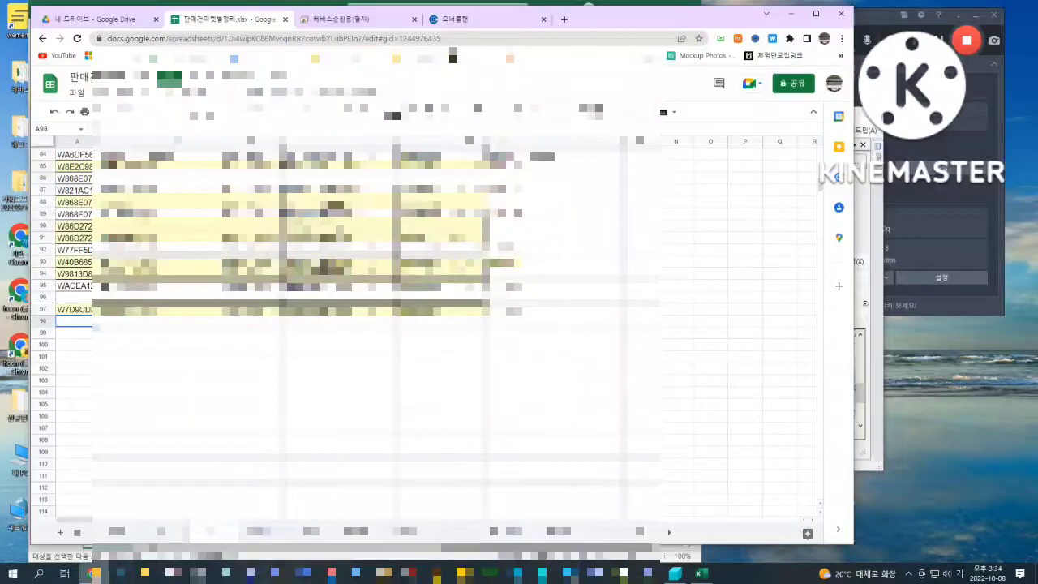
Step: Switch back to the 신규주문-나만의양식 workbook and copy the orders in rows 3 to 7
mouse_move(697, 573)
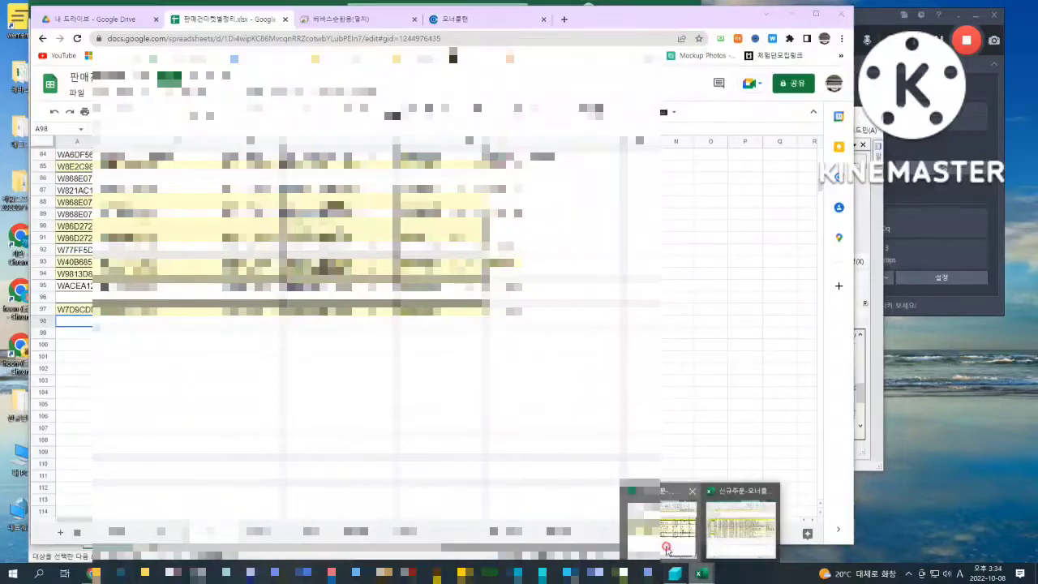
click(660, 519)
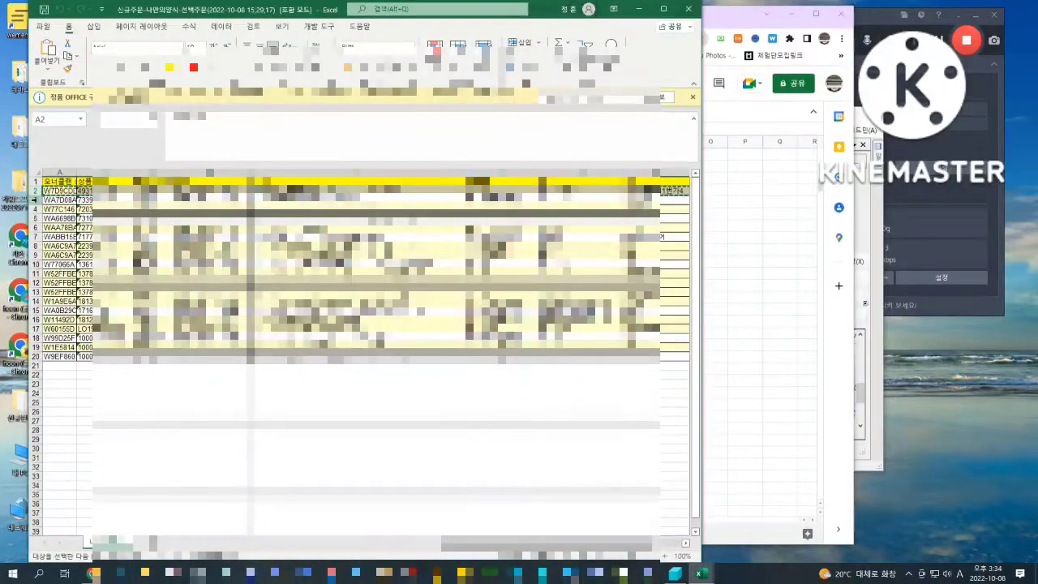
drag(34, 199, 35, 238)
key(ctrl+c)
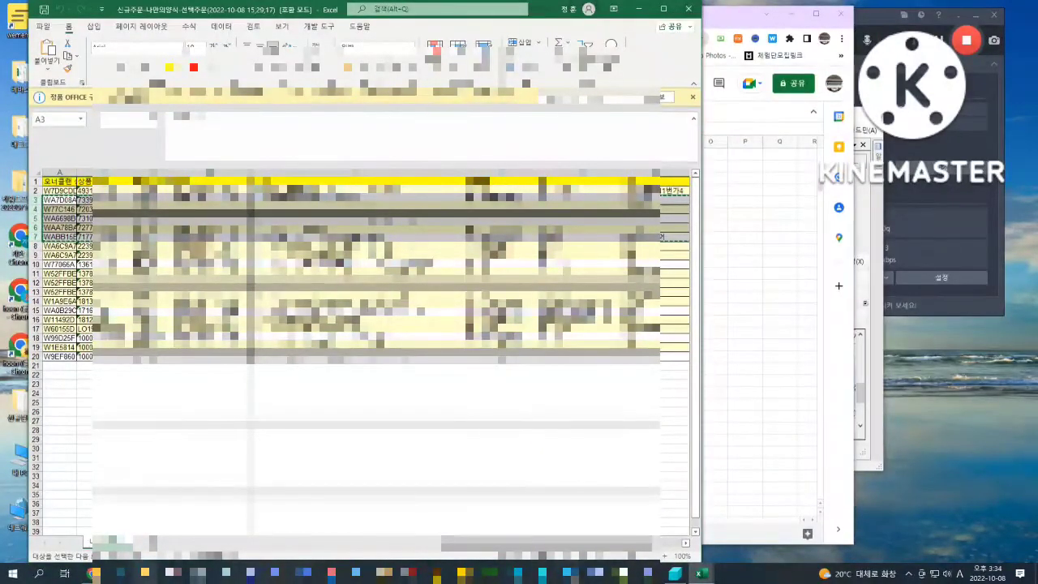
Step: Paste the five copied orders into the first market sheet of the 판매건마켓별정리 spreadsheet at A98, leaving row 97 blank
click(96, 573)
click(117, 532)
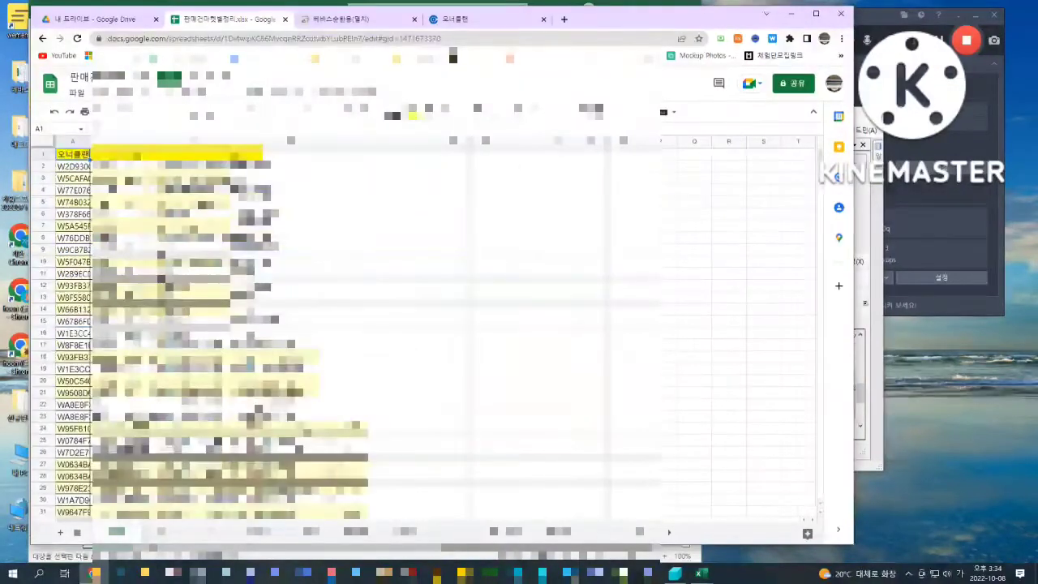
drag(82, 401, 80, 398)
key(ctrl+Down)
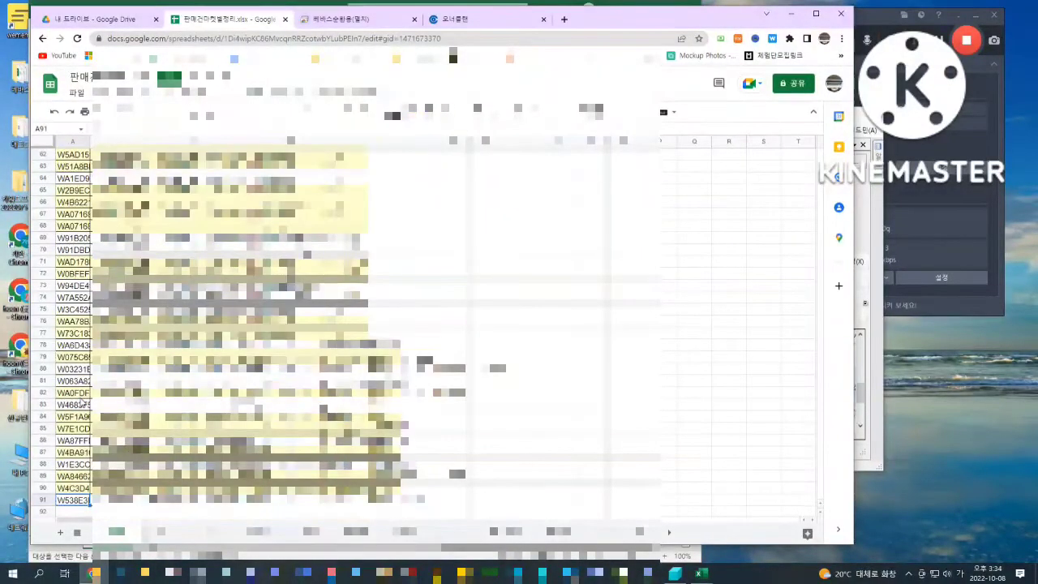
key(Down)
key(Down)
key(Down)
key(Down)
key(Down)
key(Down)
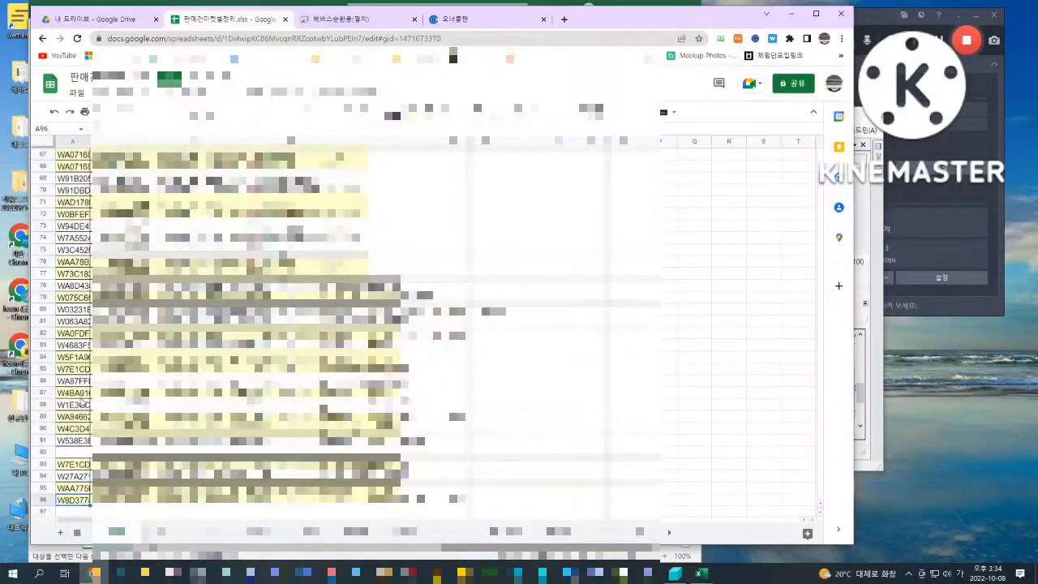
key(Down)
key(ctrl+v)
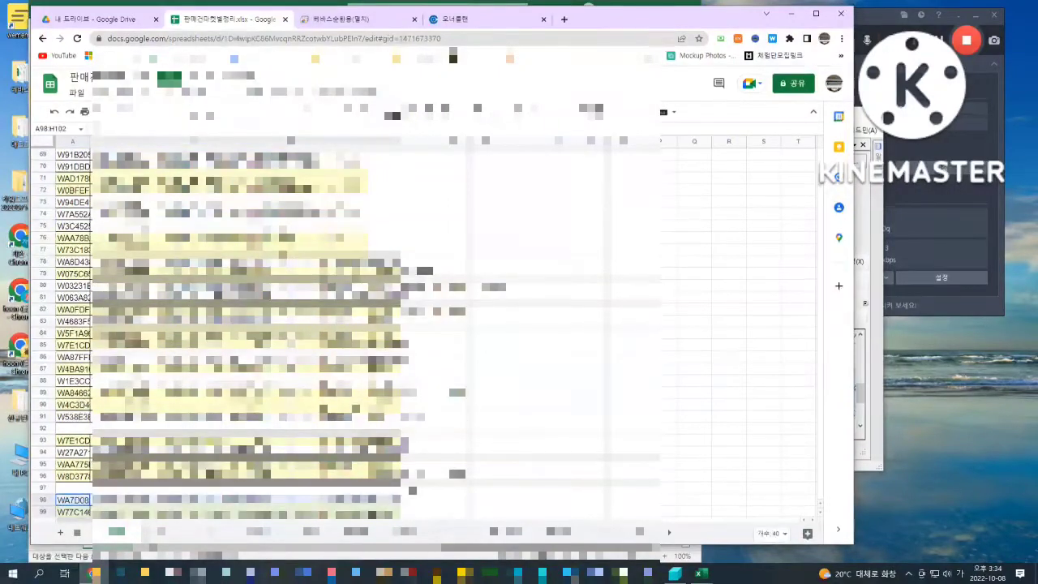
Step: Delete the blank row 92 between the earlier order entries in the first market sheet
click(45, 429)
right_click(45, 430)
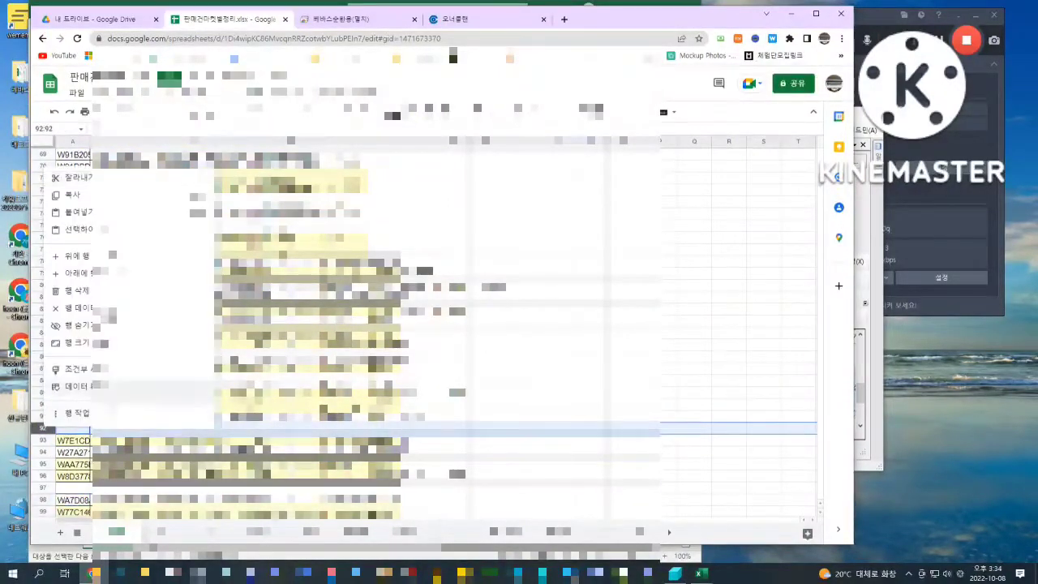
click(89, 292)
click(423, 489)
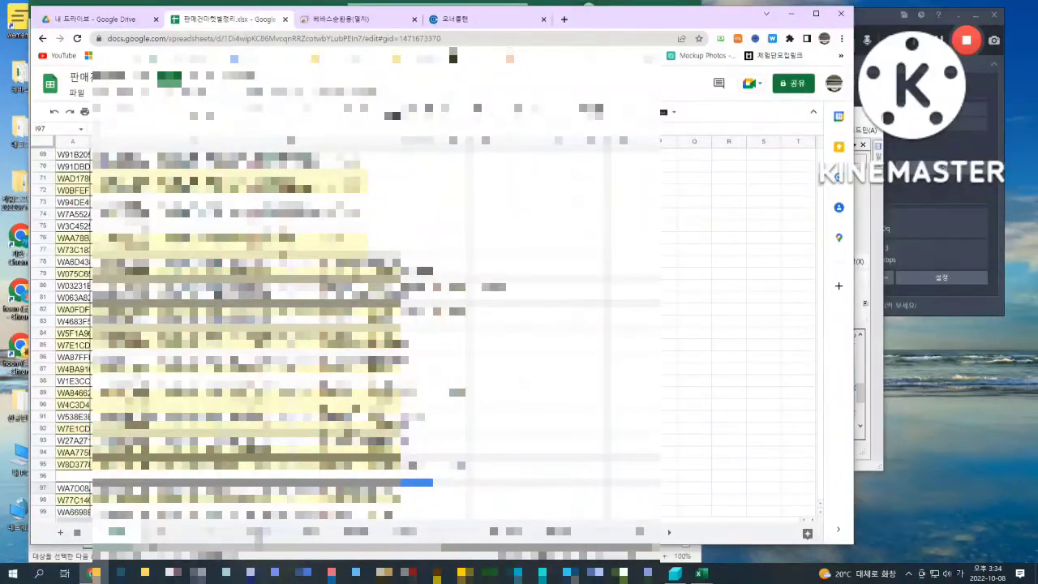
Step: Open another market's sheet in the spreadsheet and select cell A117, leaving one blank row below its last order
click(447, 539)
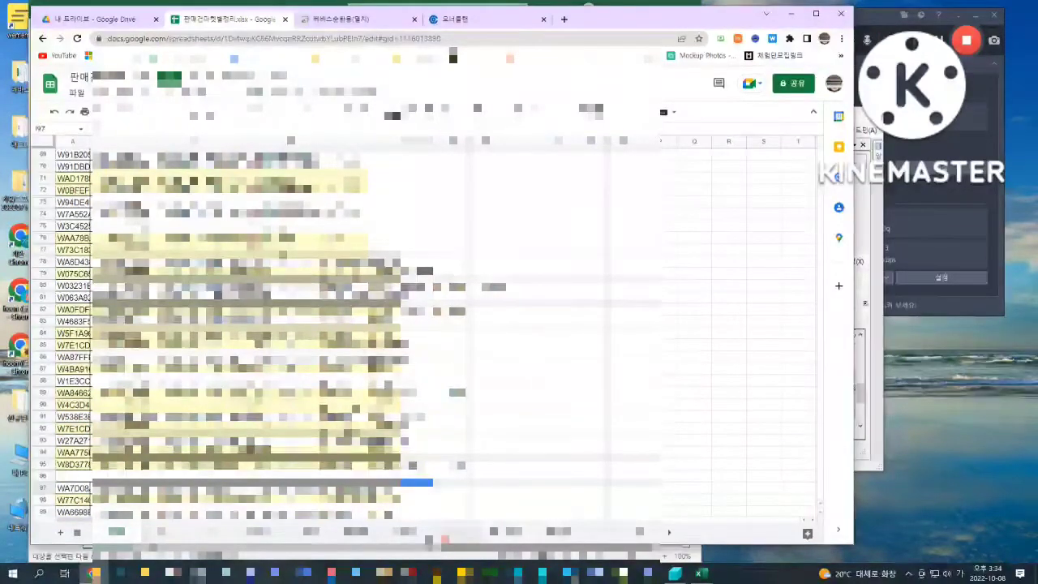
click(407, 536)
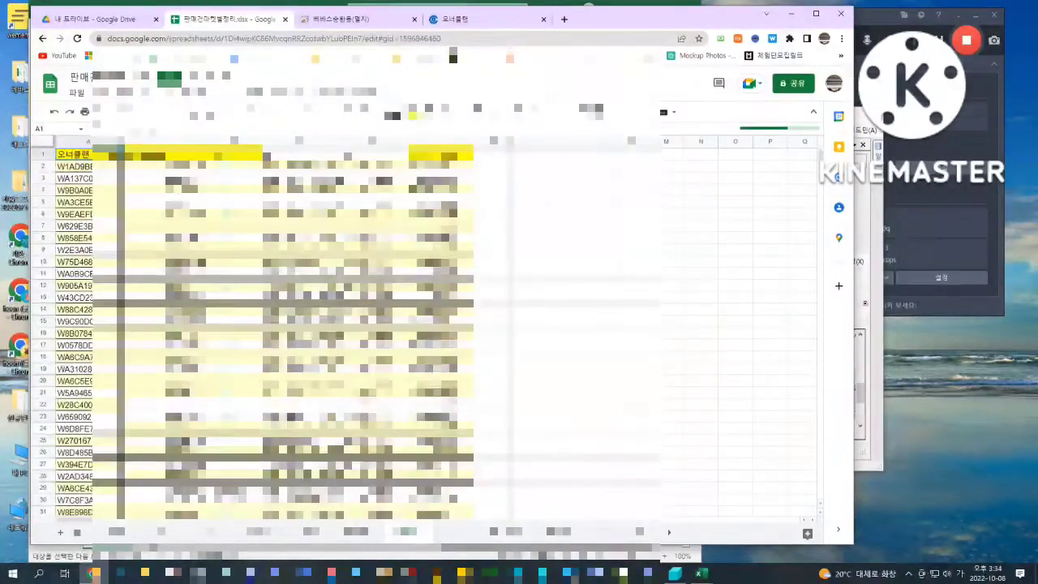
scroll(284, 324, down, 20)
scroll(284, 324, down, 9)
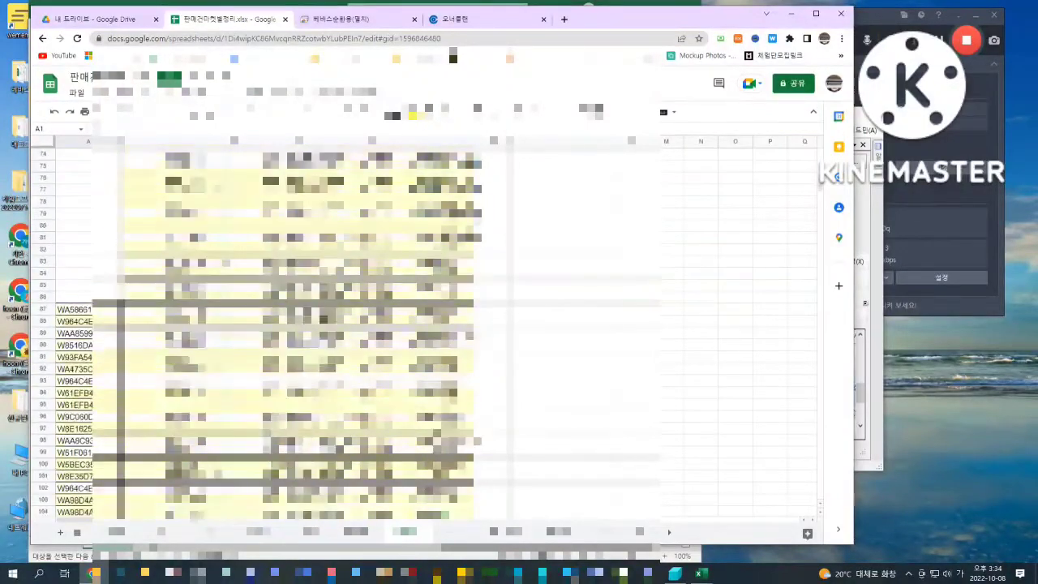
click(85, 464)
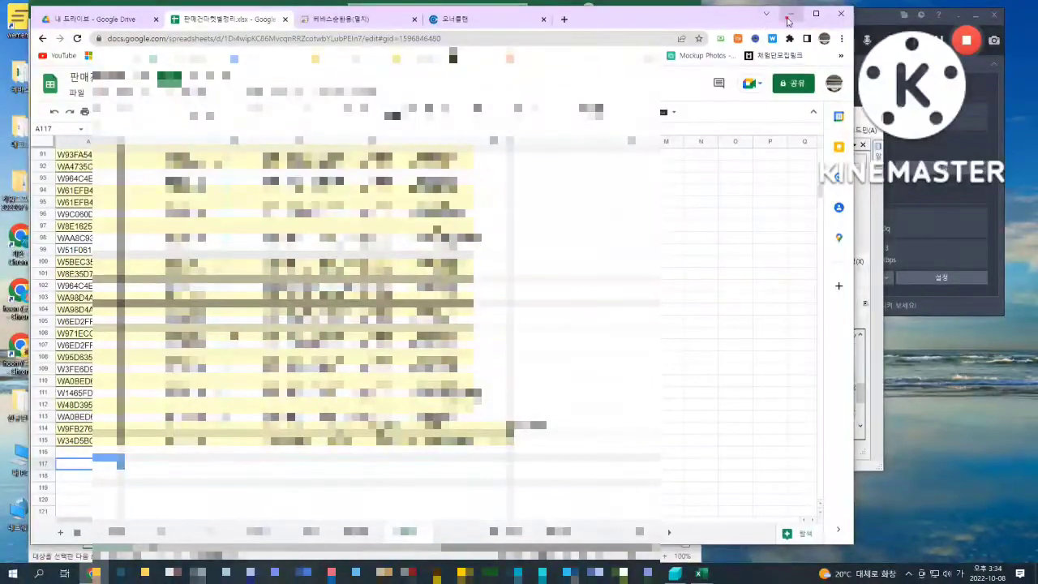
Step: Switch to ShopMine and check the 반품주문 and 취소주문 order lists and the 긴급/문의관리 inquiries
click(787, 20)
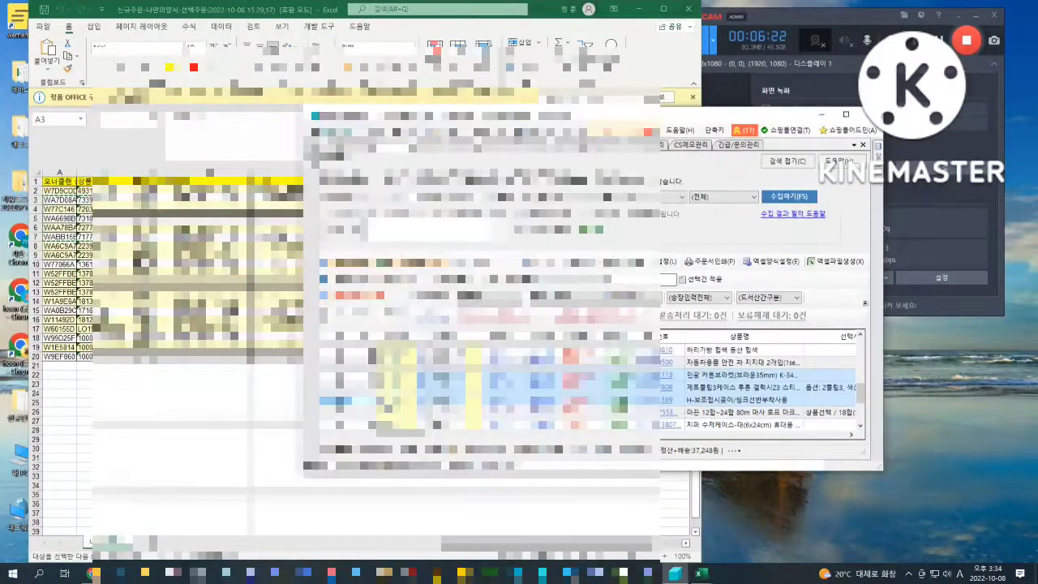
click(638, 9)
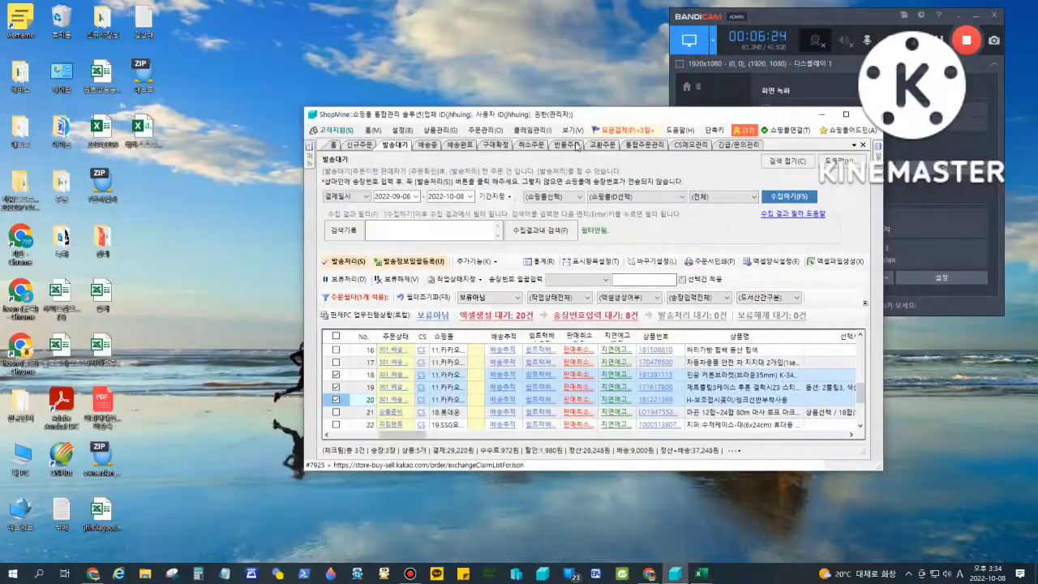
click(577, 145)
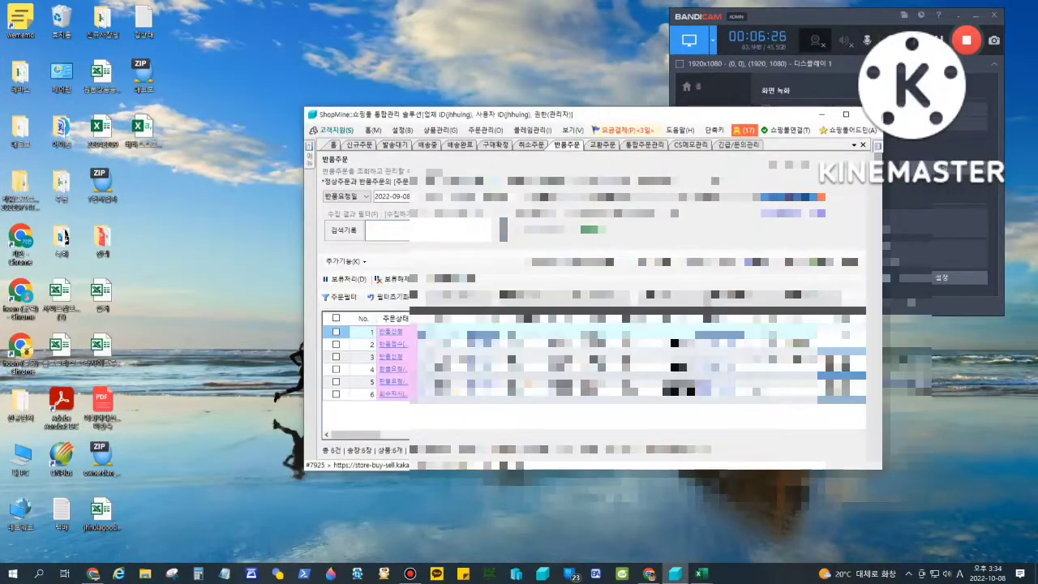
click(532, 145)
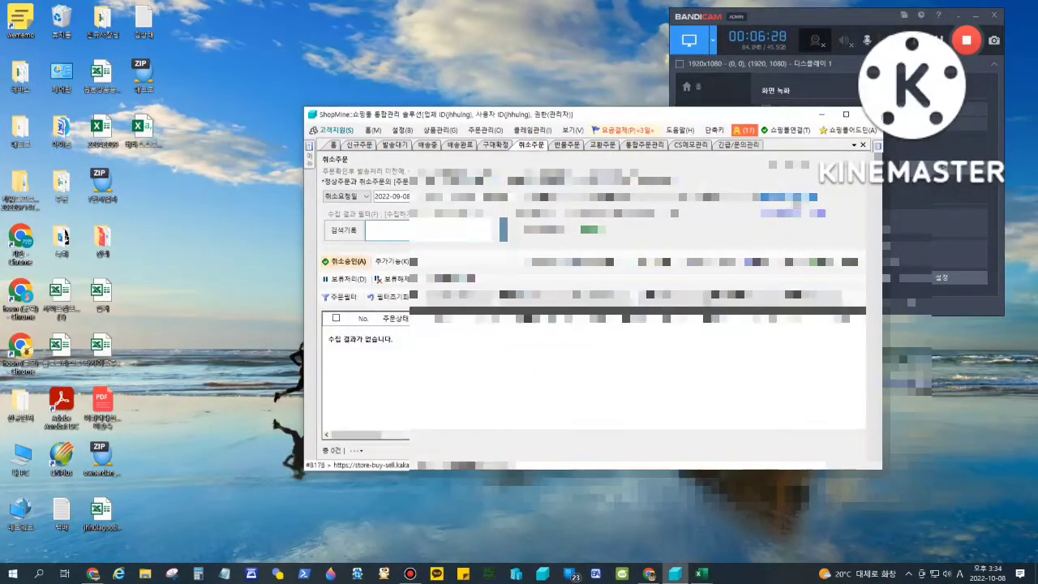
click(732, 146)
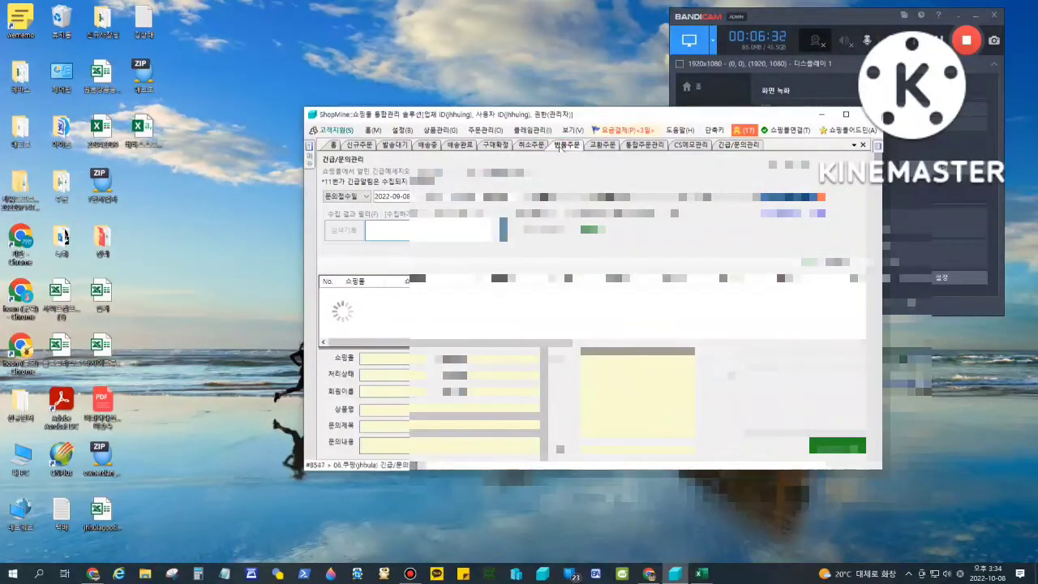
click(531, 144)
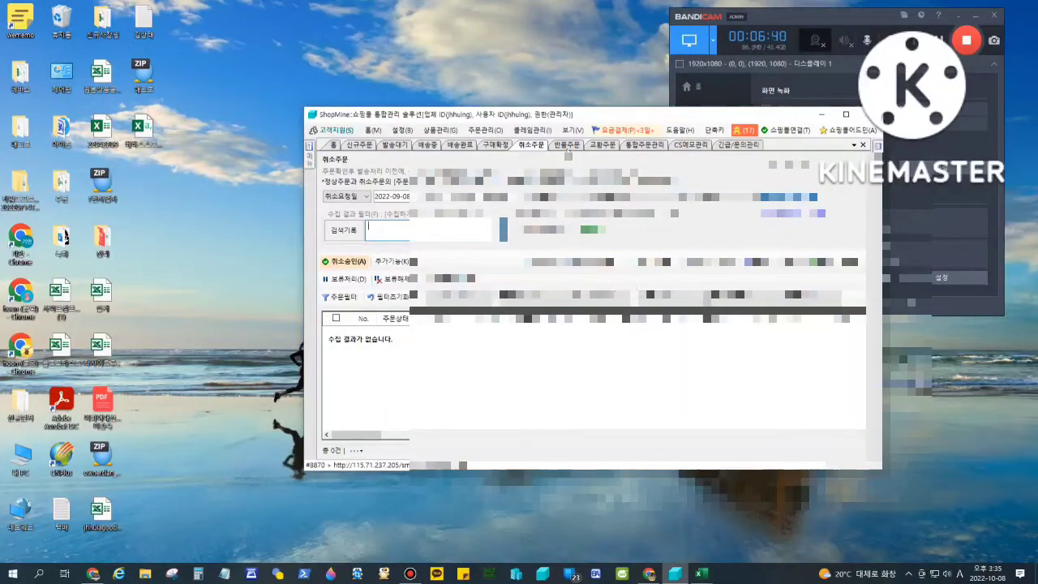
click(566, 149)
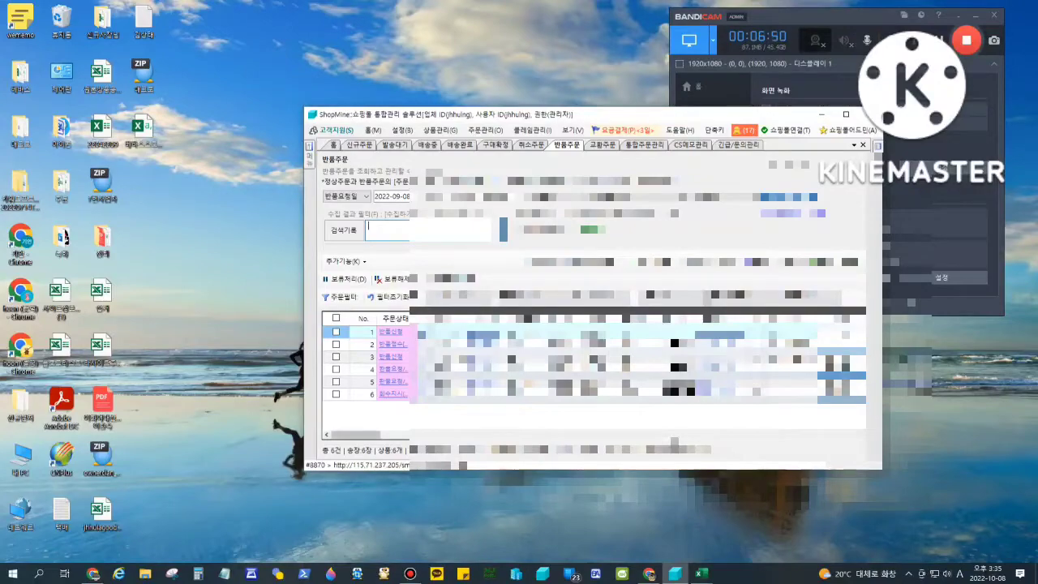
Step: Switch to the 오너클랜 site in Chrome and open its 주문/배송조회 page
click(93, 573)
click(462, 19)
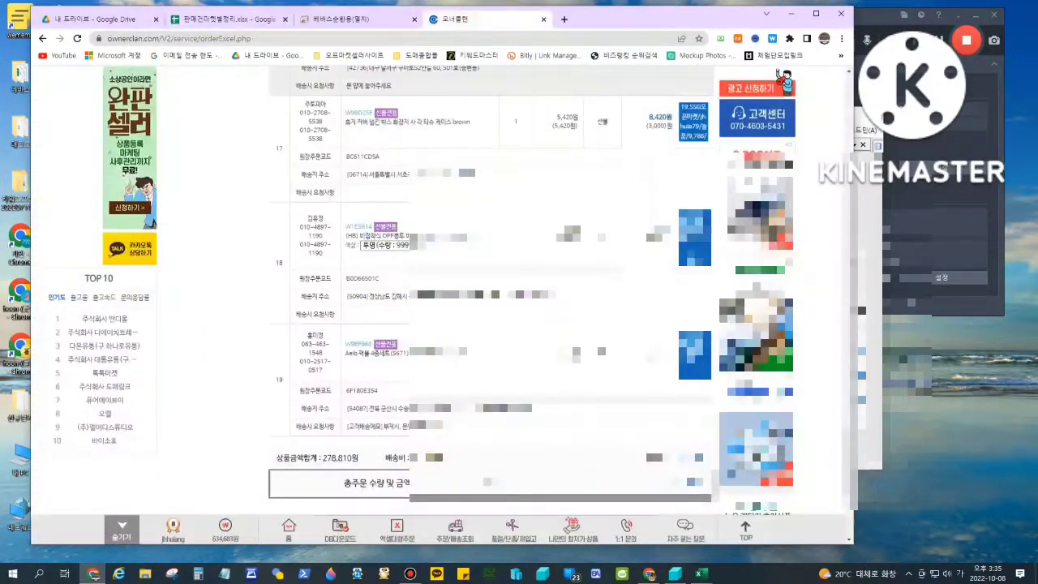
scroll(486, 365, down, 4)
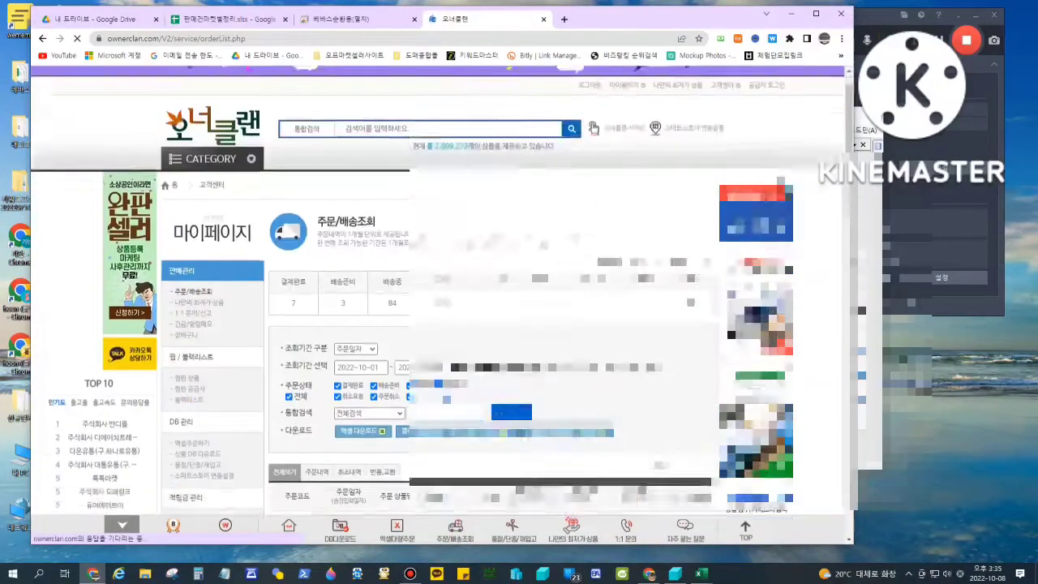
Step: Arrange the ShopMine return list beside the 오너클랜 order page so both windows can be compared
click(872, 459)
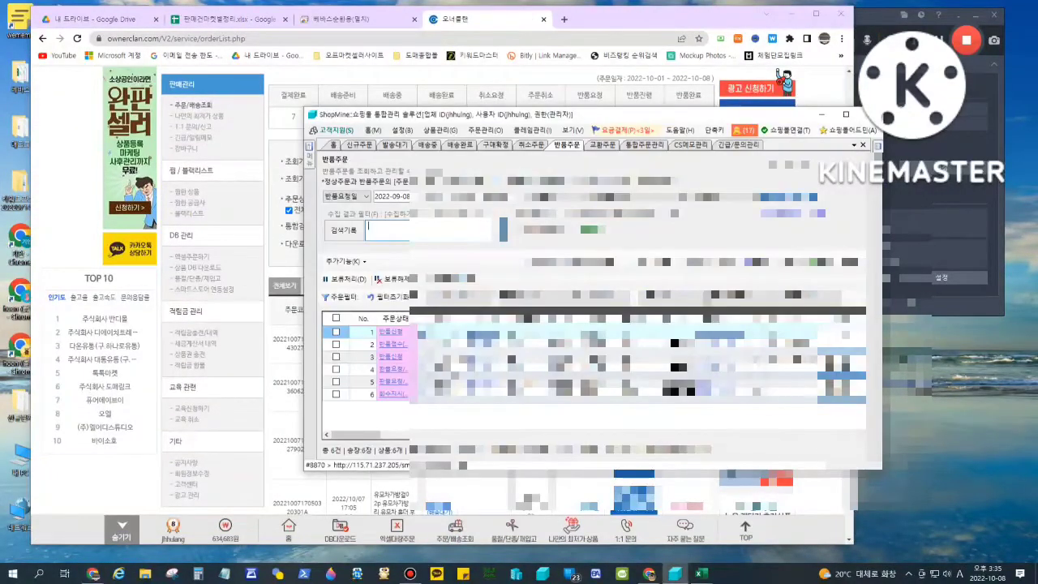
drag(543, 115, 649, 93)
drag(626, 19, 593, 17)
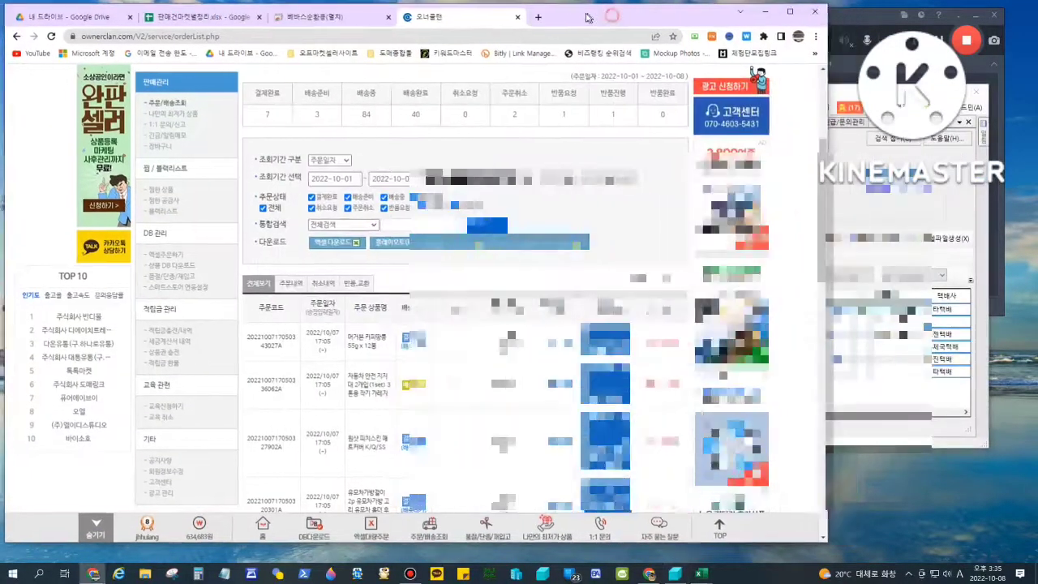
drag(685, 23, 685, 19)
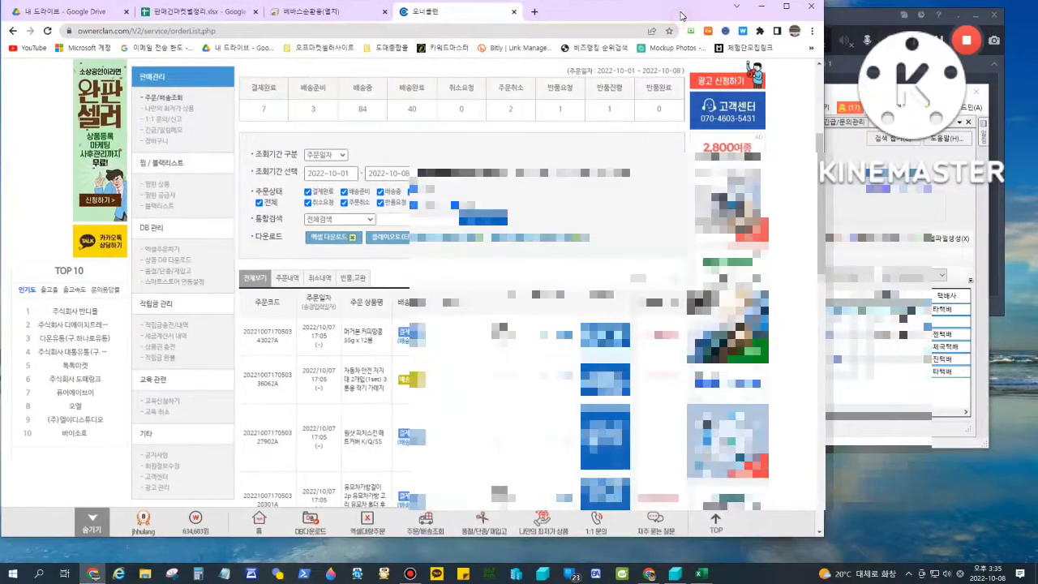
click(827, 112)
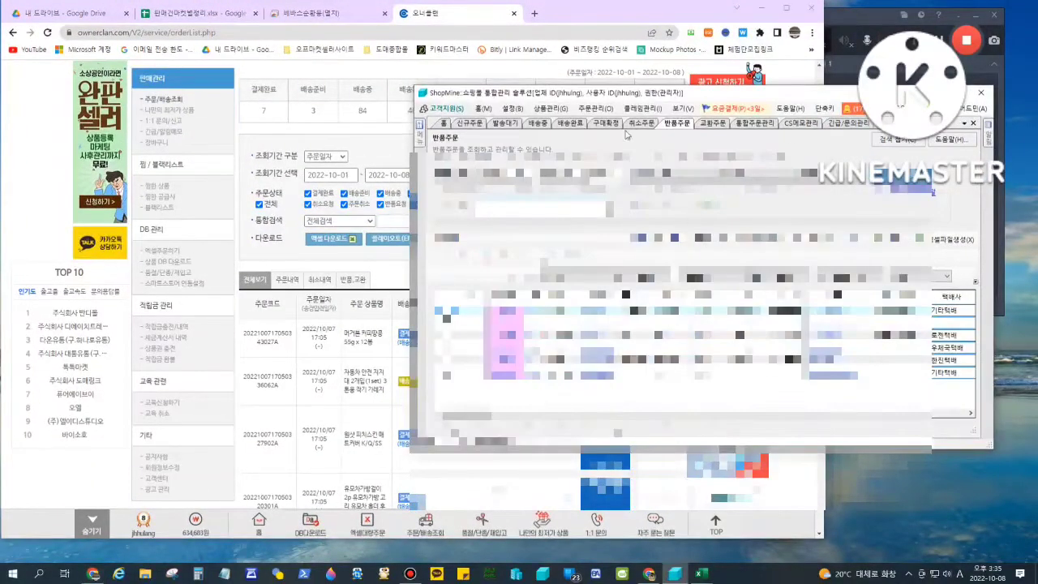
drag(724, 99, 764, 107)
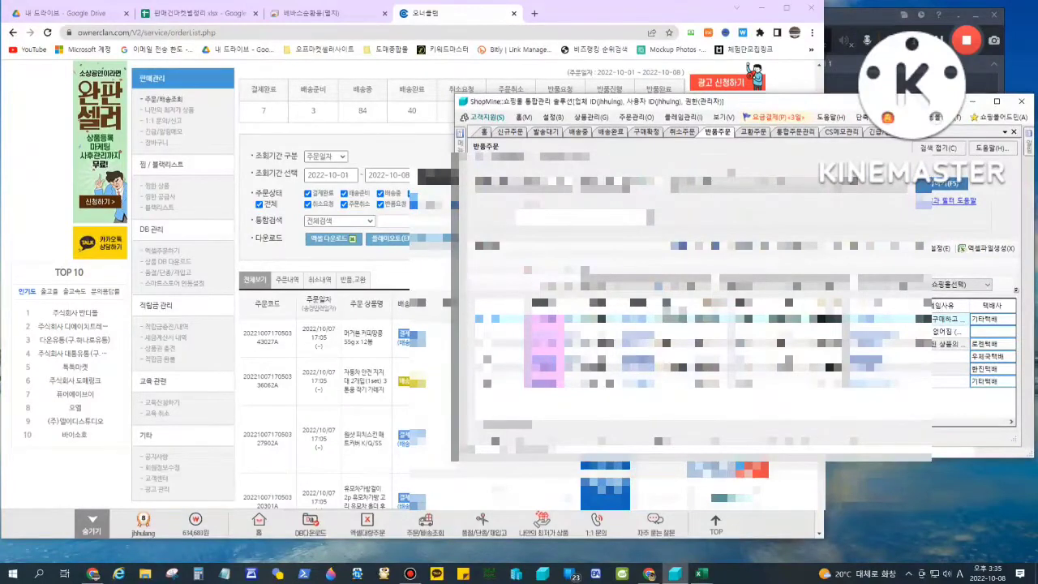